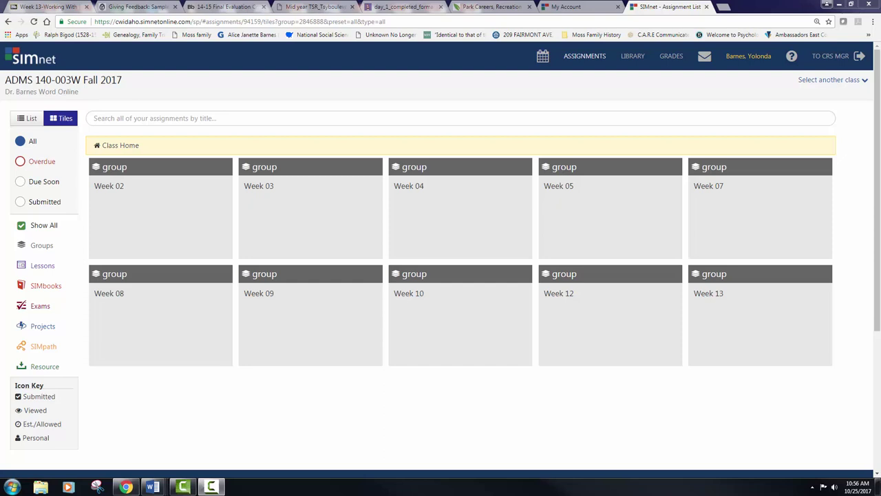
Open the Week 13 group, then the Word 2016 In Practice Ch 11 Guided Project 11-2 assignment.
left_click(776, 338)
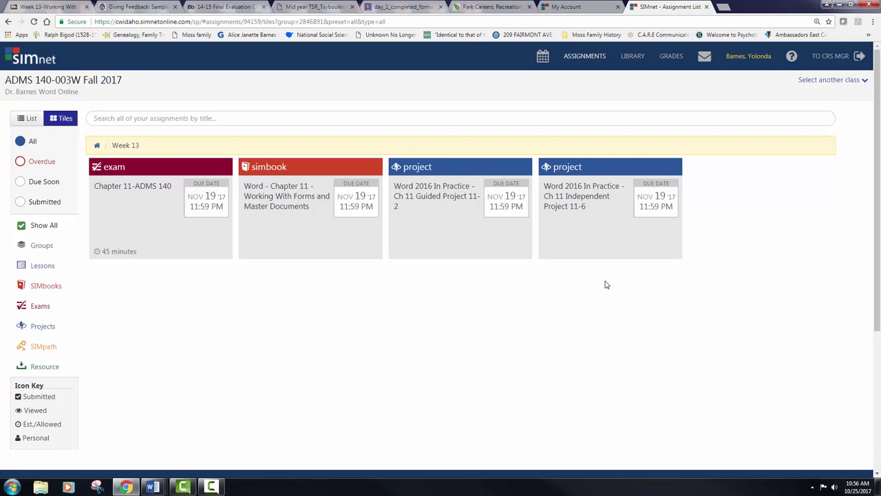
left_click(454, 226)
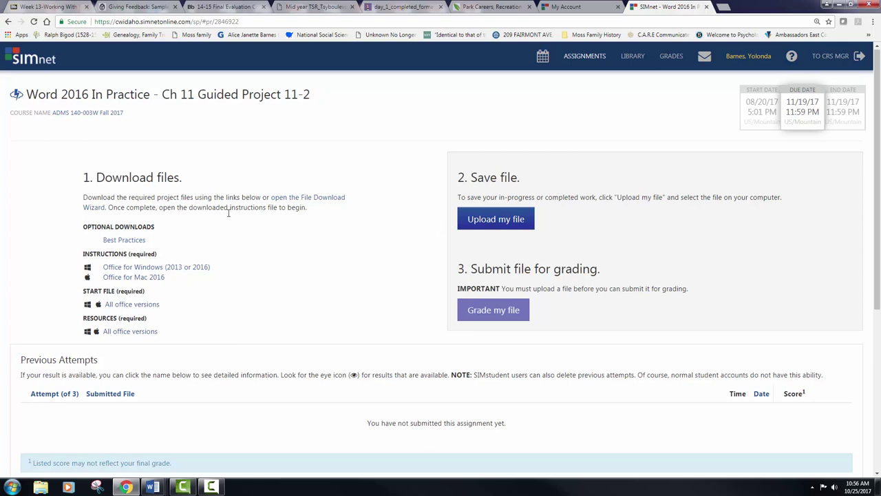
Download the resources zip and copy its WD2016-GuidedProject-11-2-resources folder.
left_click(129, 331)
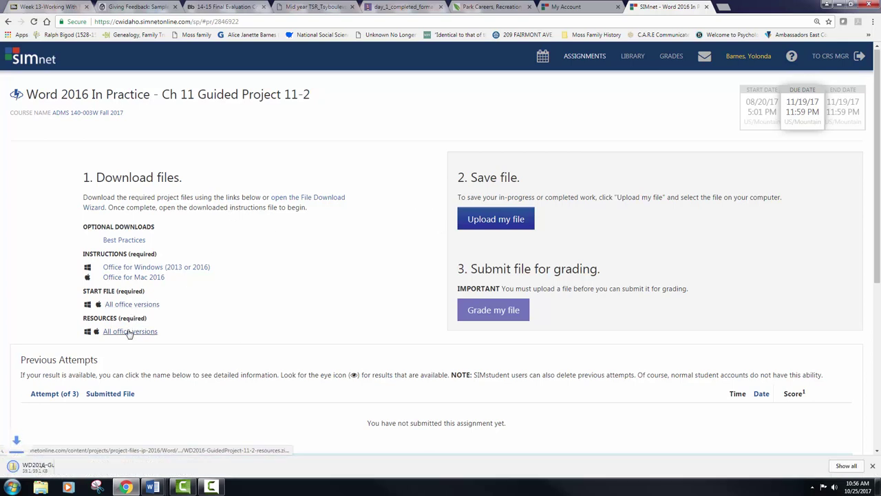
left_click(59, 468)
left_click(157, 76)
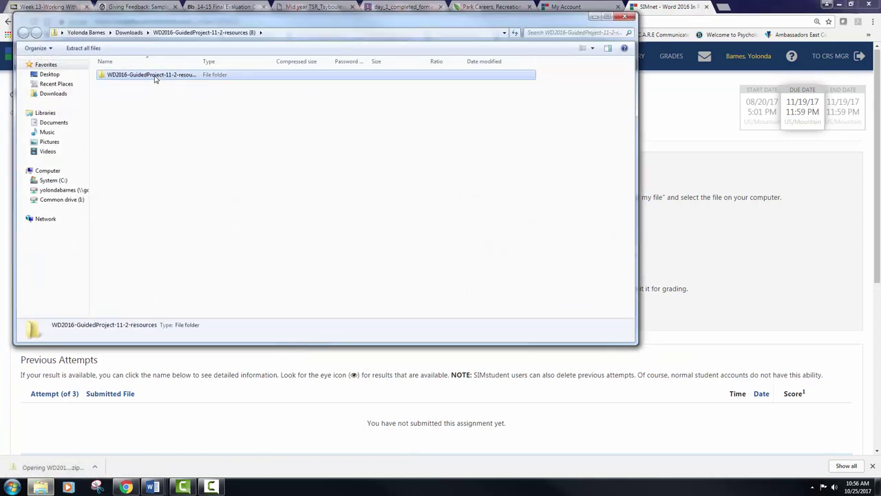
right_click(156, 78)
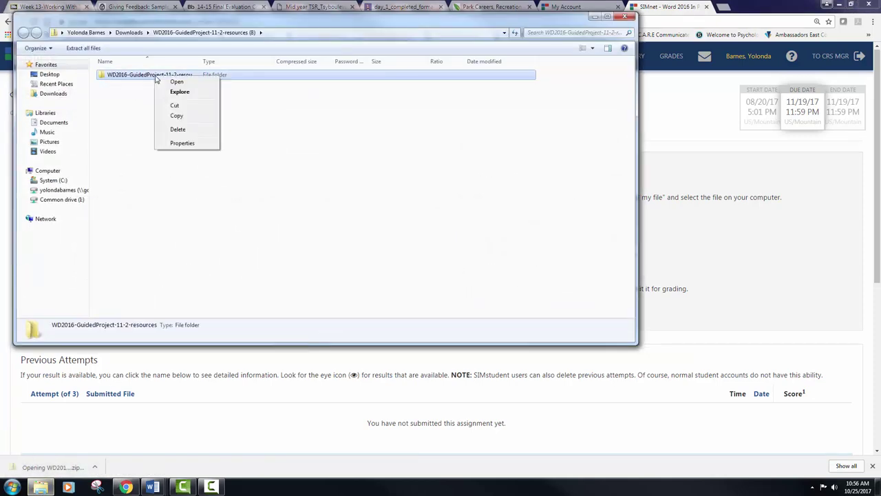
left_click(177, 116)
Paste the resources folder into Documents > ADMS 140 > Chapter 11 and close Explorer.
left_click(53, 122)
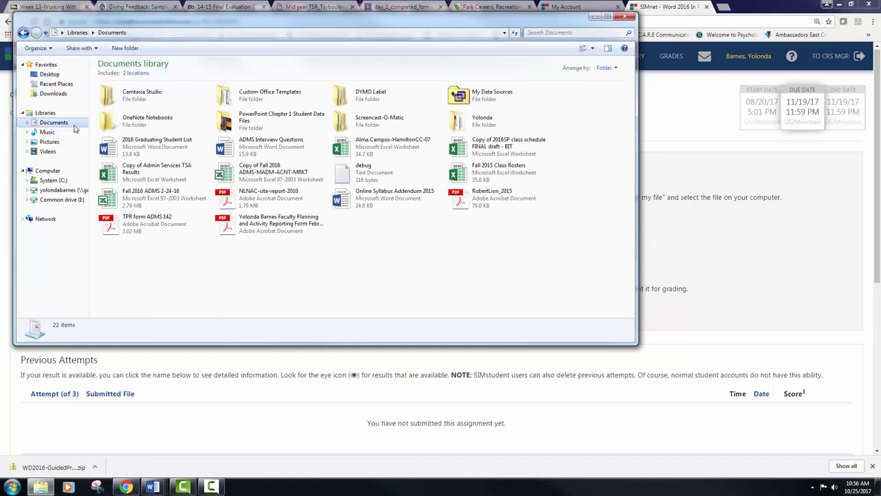
double_click(458, 121)
double_click(152, 103)
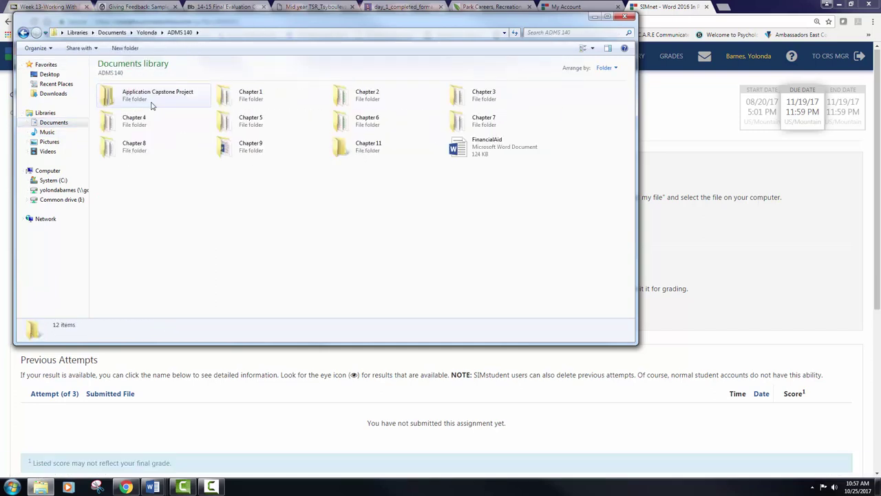
right_click(363, 148)
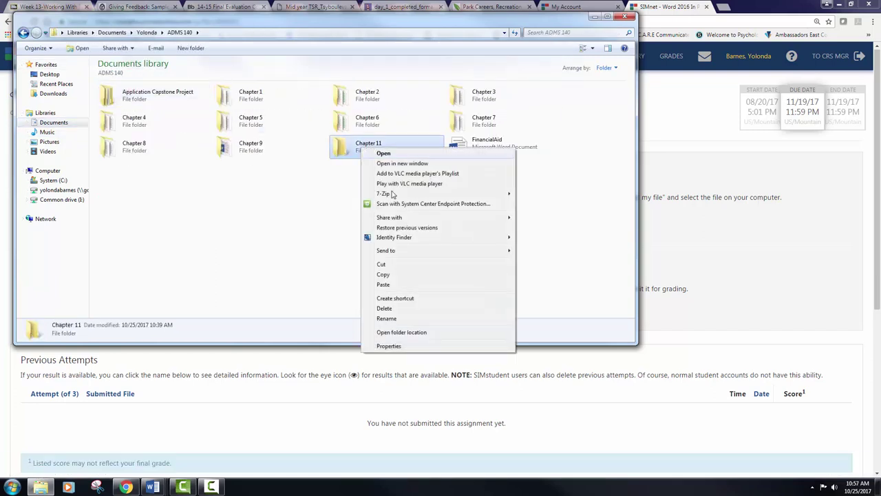
left_click(400, 286)
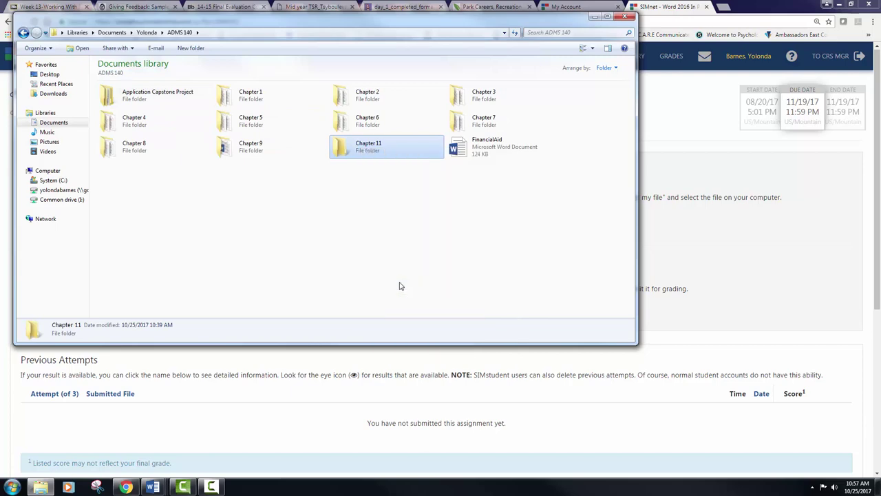
left_click(624, 16)
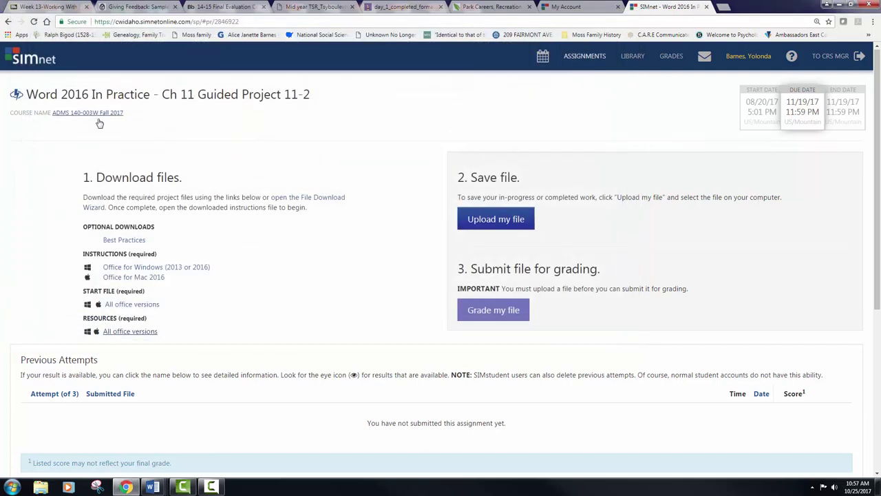
Download the Skiing Unlimited start file, open it in Word and enable editing.
left_click(128, 304)
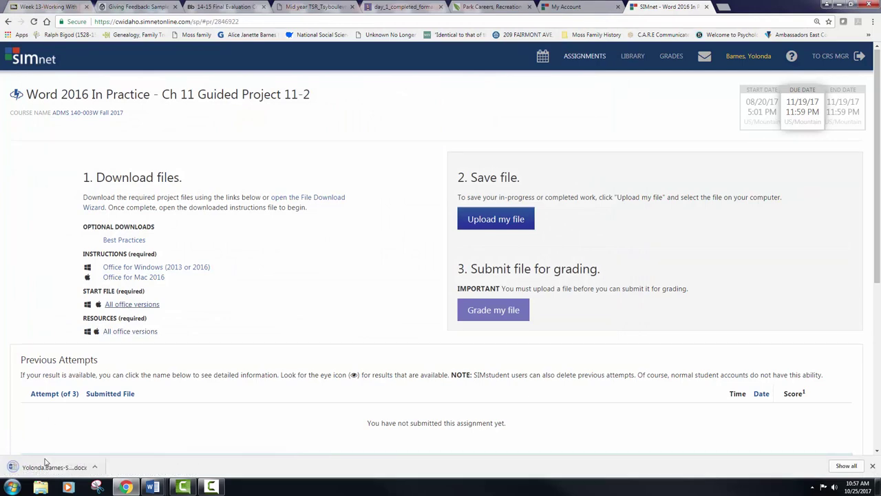
left_click(48, 467)
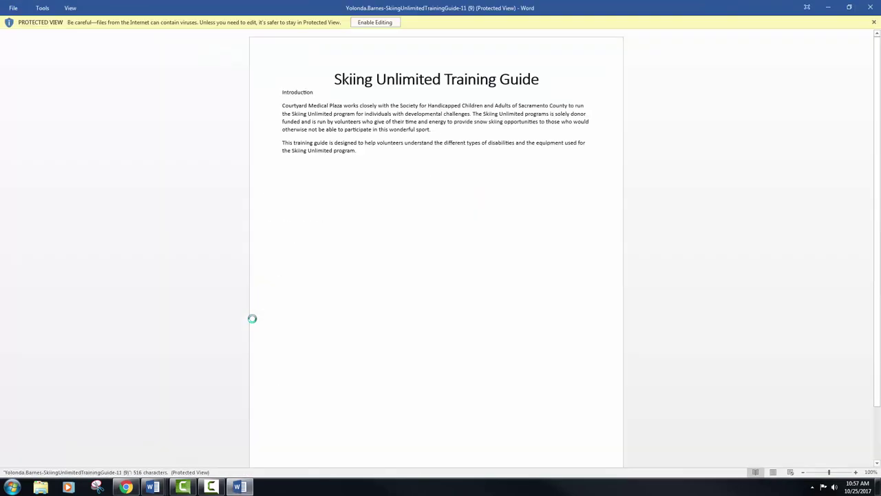
left_click(383, 25)
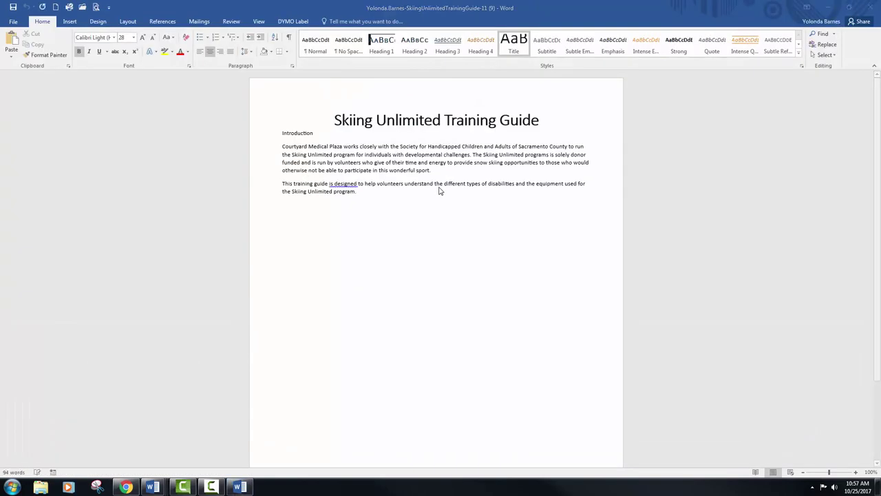
Save it as SkiingUnlimitedTrainingGuide-11 in ADMS 140 > Chapter 11, dropping the (9) suffix.
key("F12")
left_click(68, 88)
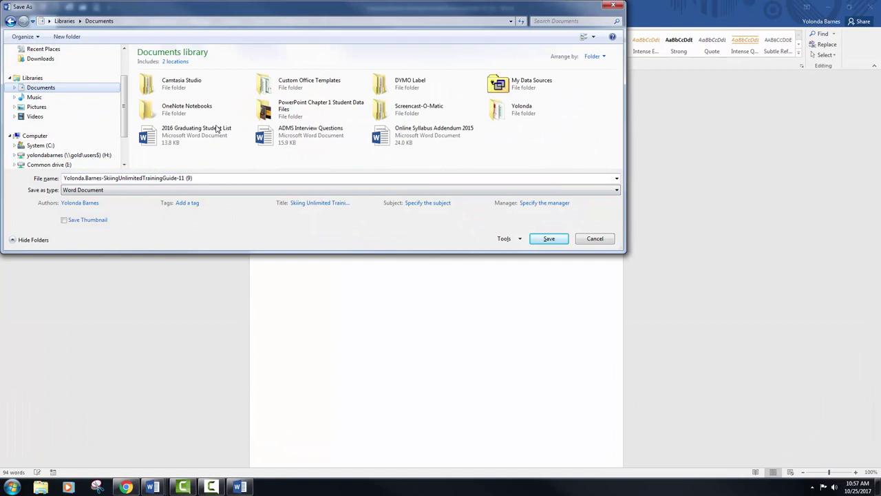
double_click(497, 110)
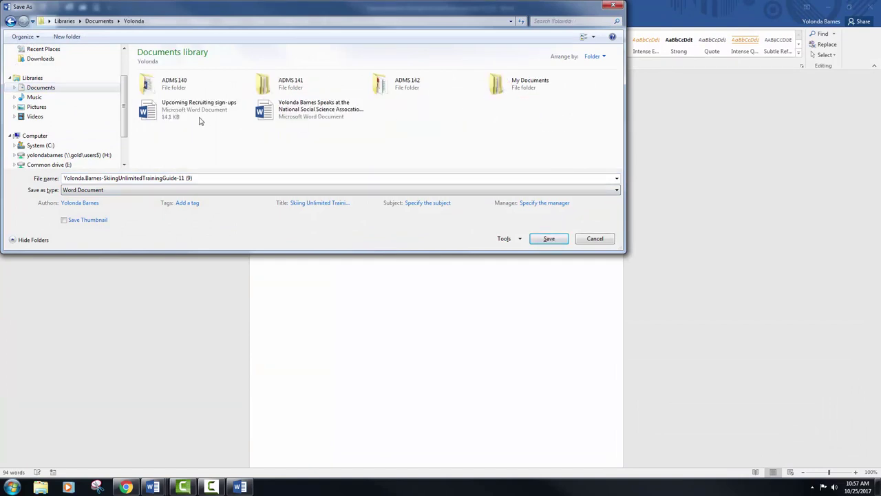
double_click(181, 83)
double_click(385, 134)
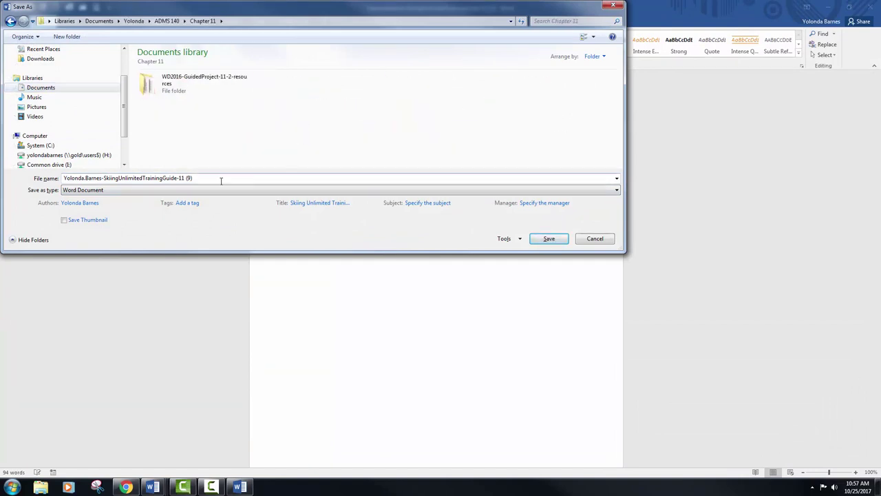
left_click(220, 179)
double_click(221, 179)
key("BackSpace")
key("Return")
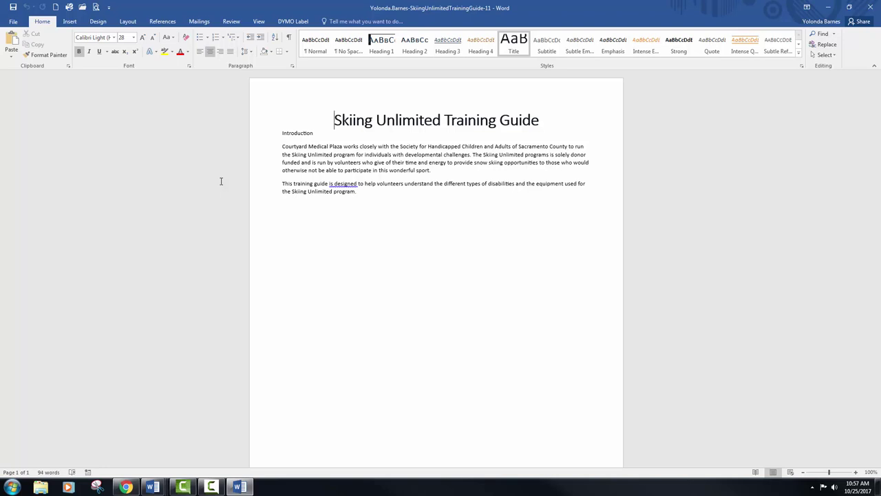
Switch to Outline view and promote the Introduction heading to Heading 1.
left_click(259, 23)
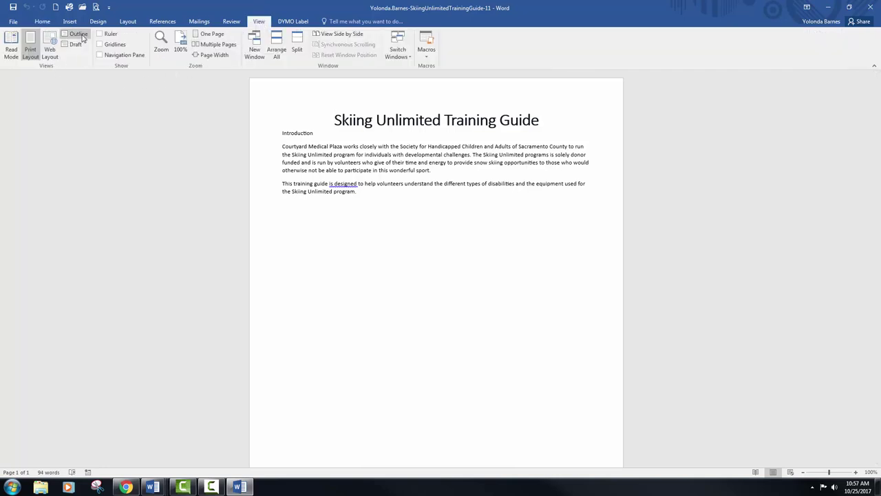
left_click(81, 36)
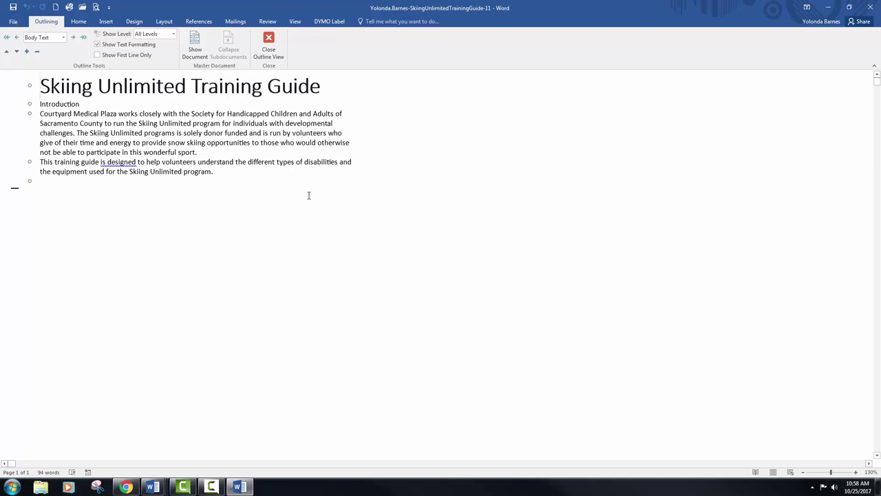
left_click(59, 104)
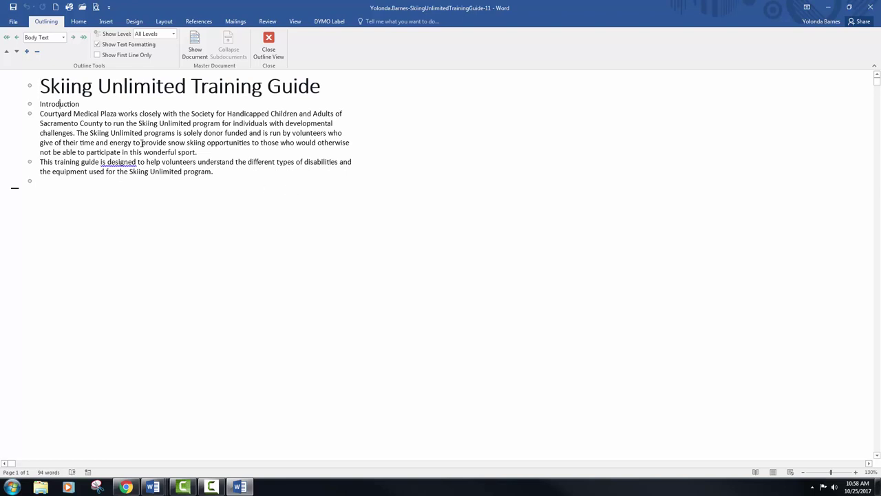
left_click(7, 40)
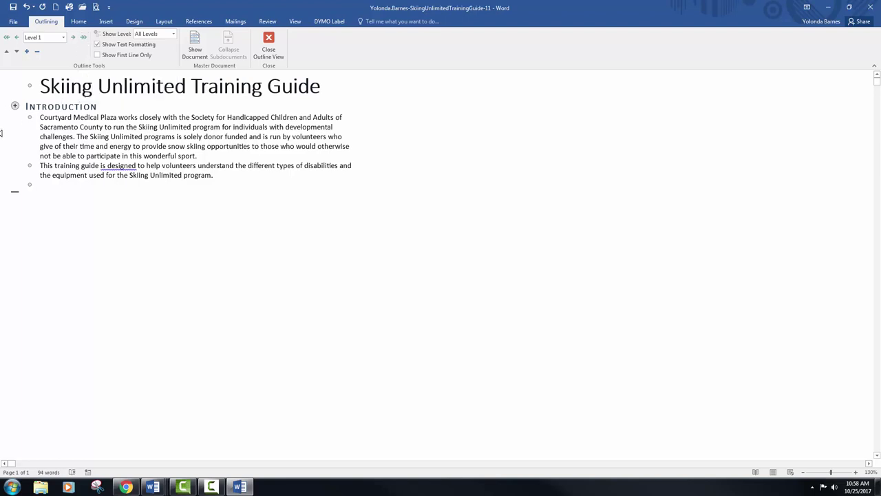
left_click(48, 186)
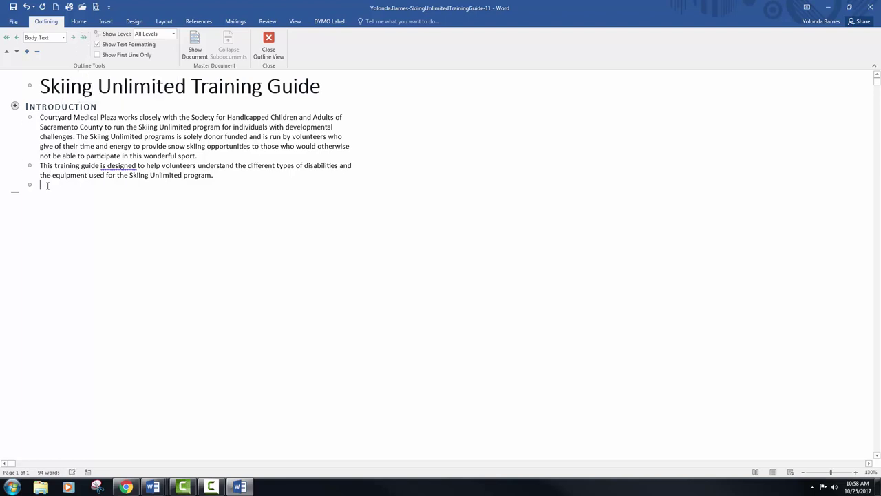
Insert DevelopmentallyDisabled-11 from the resources folder as a subdocument, renaming conflicting styles with Yes to All.
left_click(195, 51)
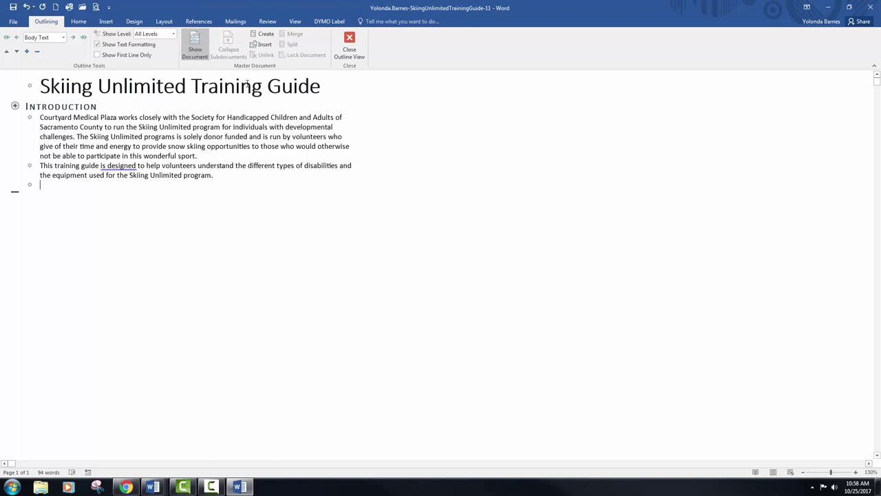
left_click(265, 44)
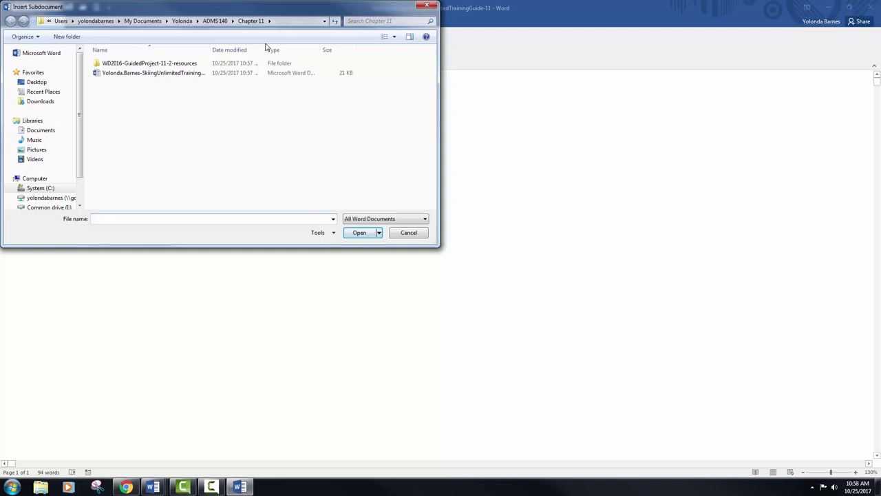
double_click(203, 64)
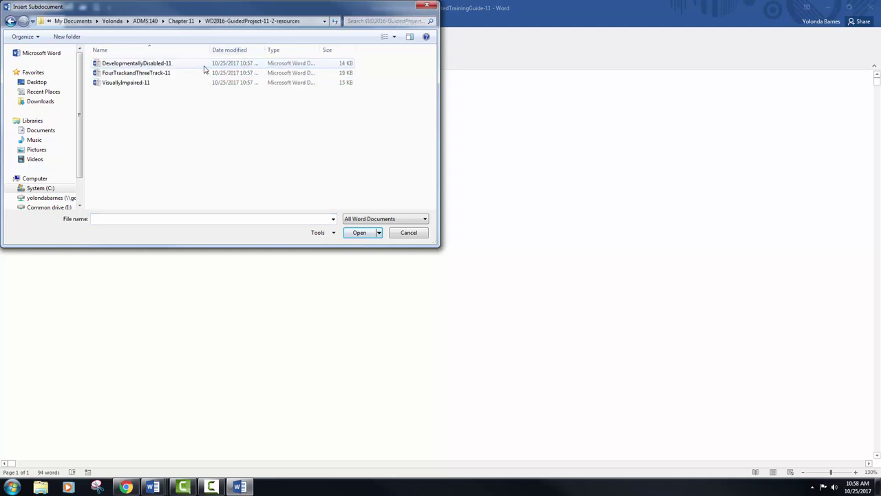
left_click(149, 67)
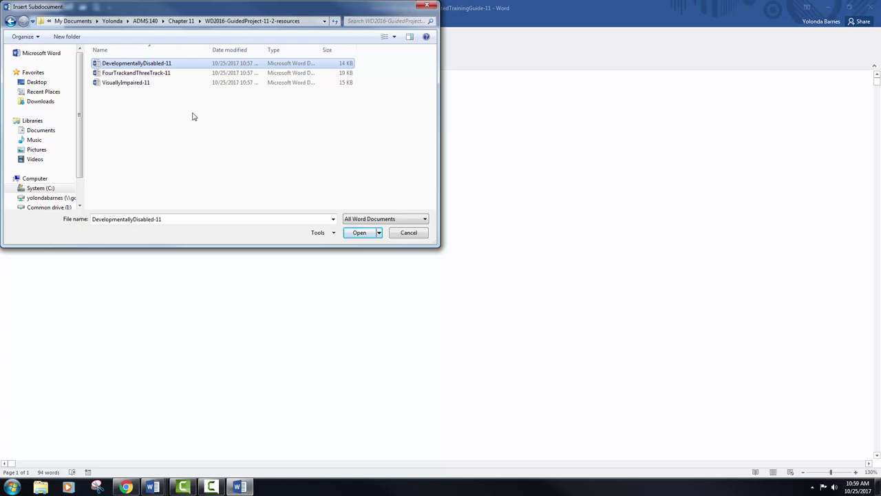
left_click(365, 232)
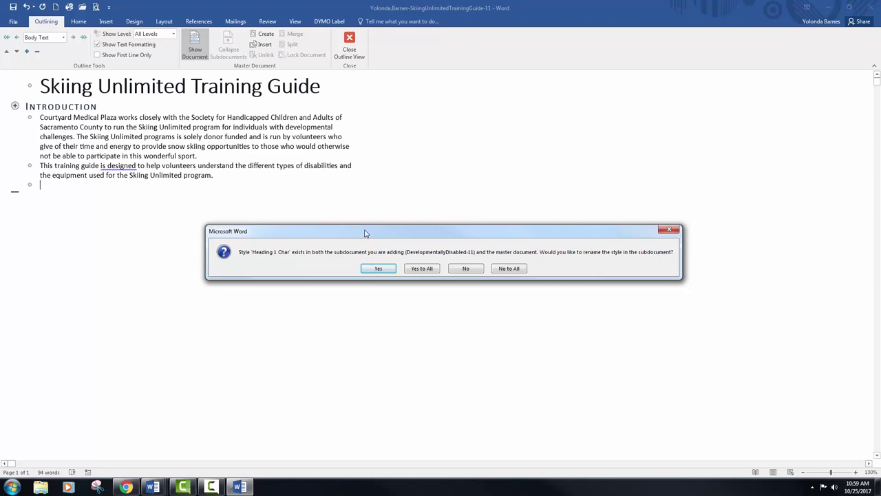
left_click(423, 269)
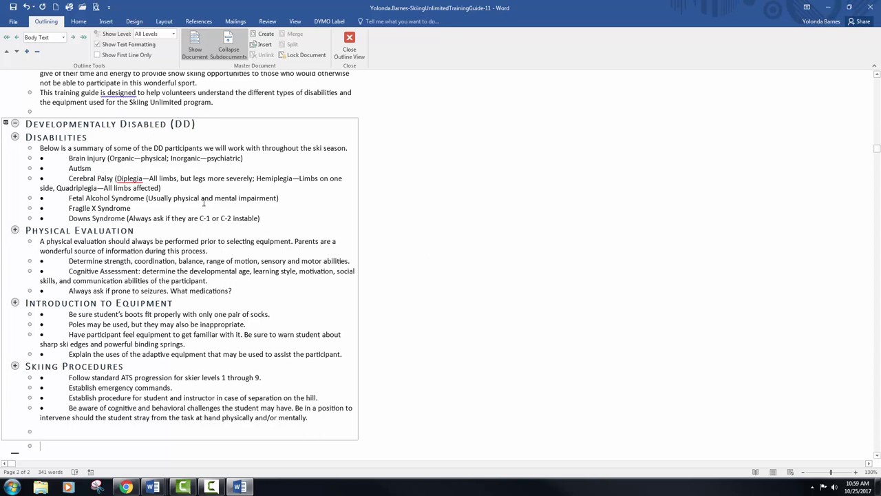
Demote Disabilities, Physical Evaluation, Introduction to Equipment and Skiing Procedures to Level 2 under DD.
left_click(14, 137)
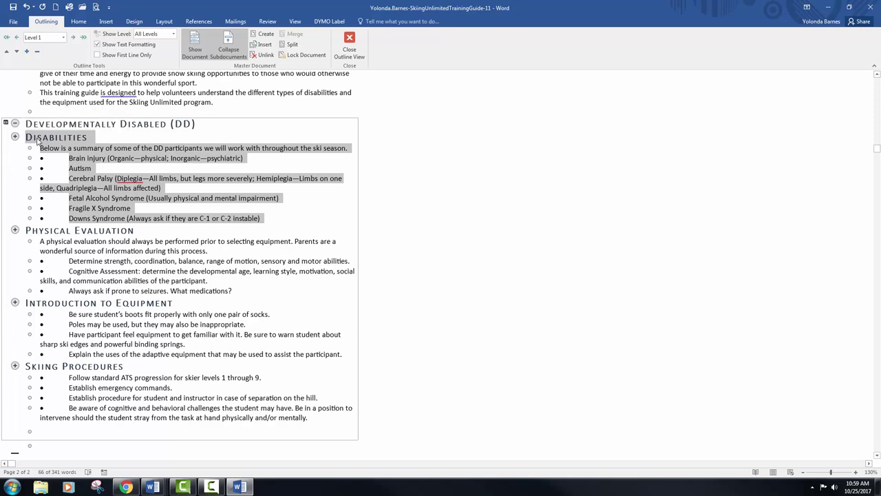
left_click(74, 39)
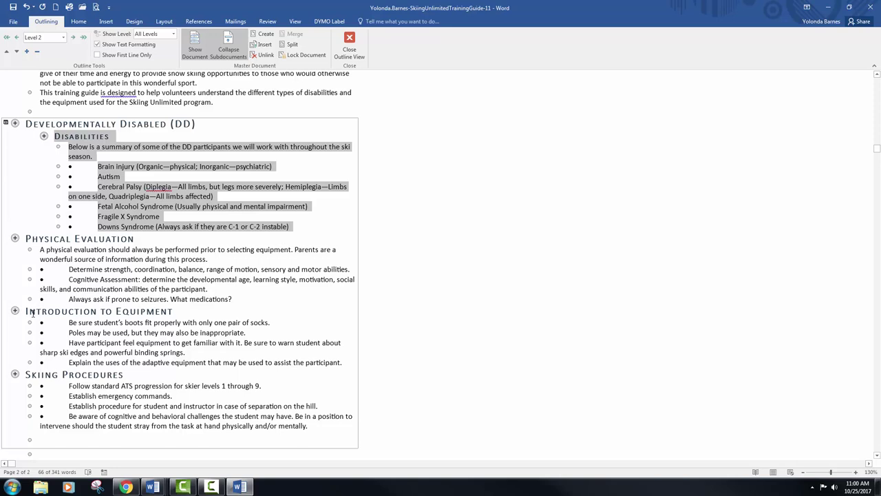
left_click(16, 238)
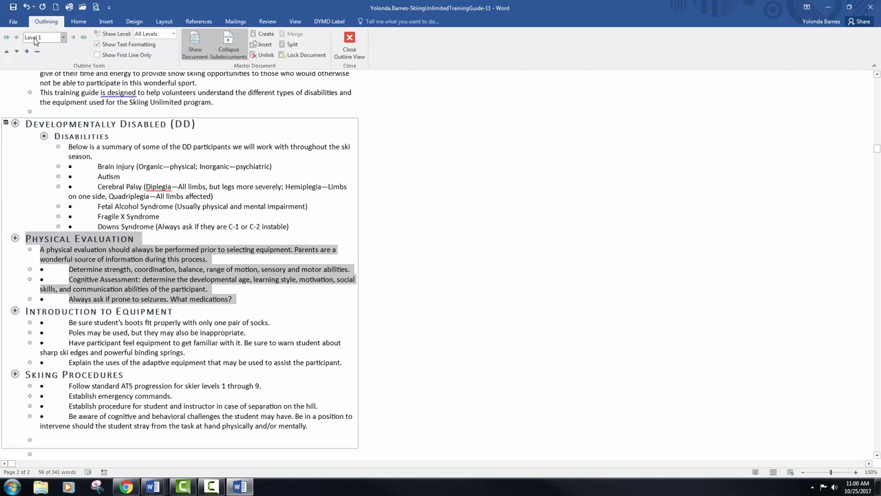
left_click(74, 39)
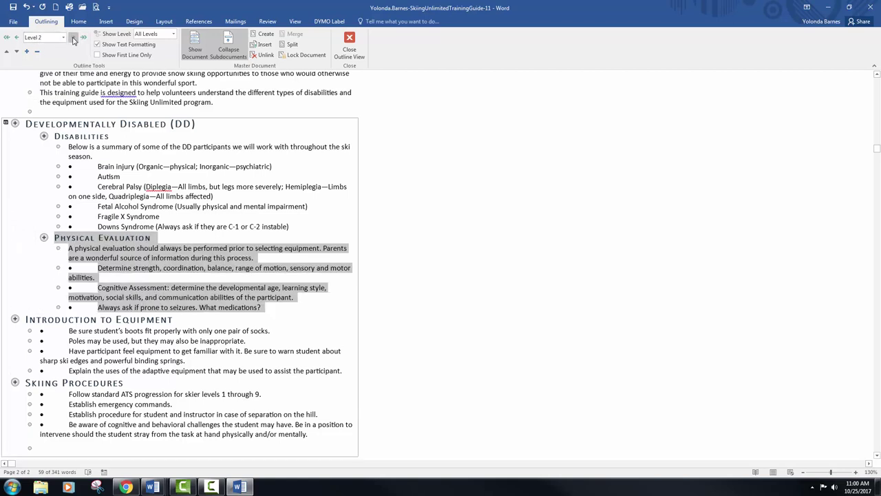
left_click(12, 319)
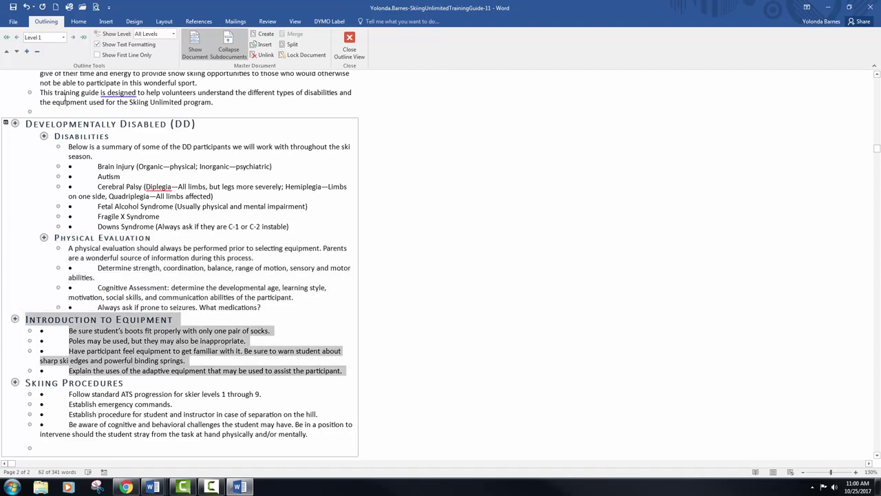
left_click(75, 40)
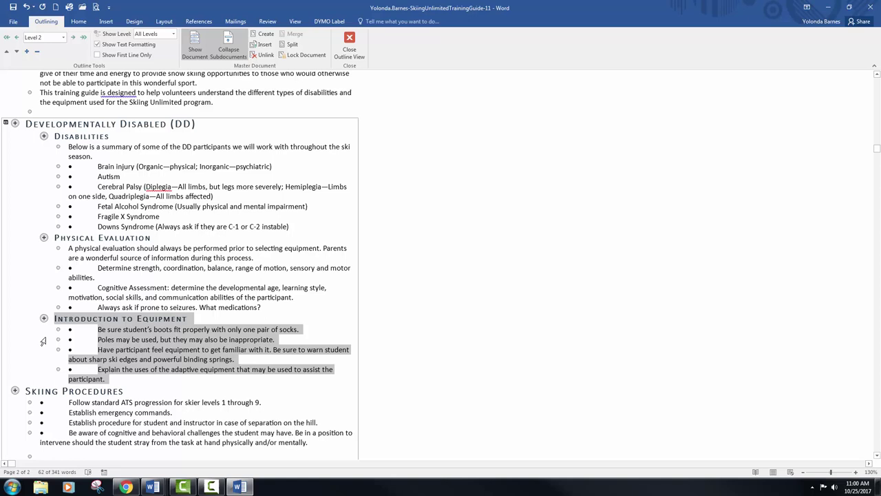
left_click(15, 391)
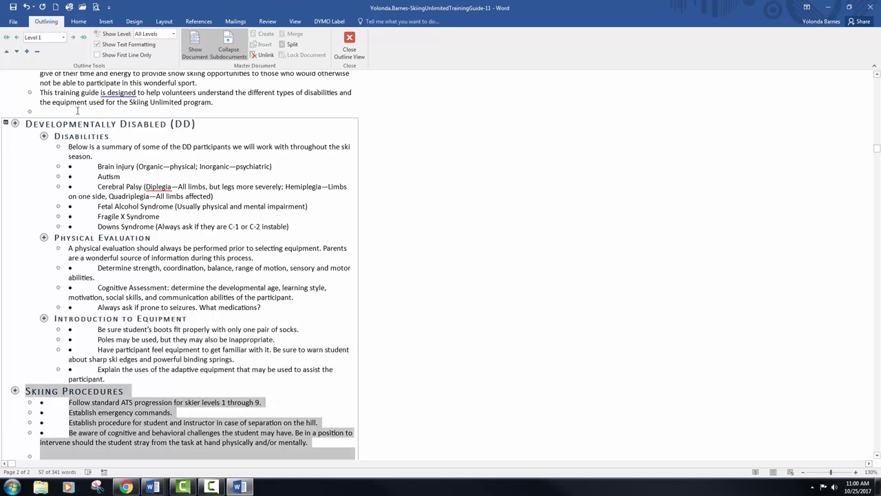
left_click(73, 38)
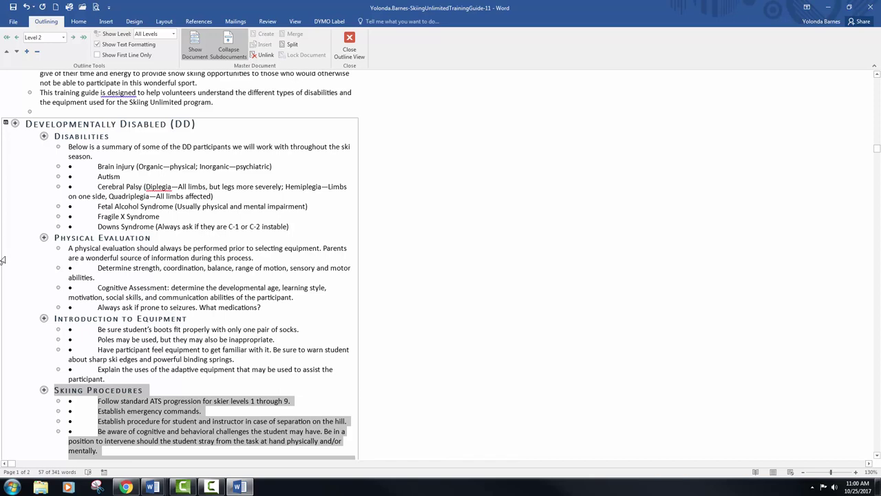
Insert VisuallyImpaired-11 as a subdocument in the last empty paragraph, choosing Yes to All for style renames.
scroll(2, 259, "down", 3)
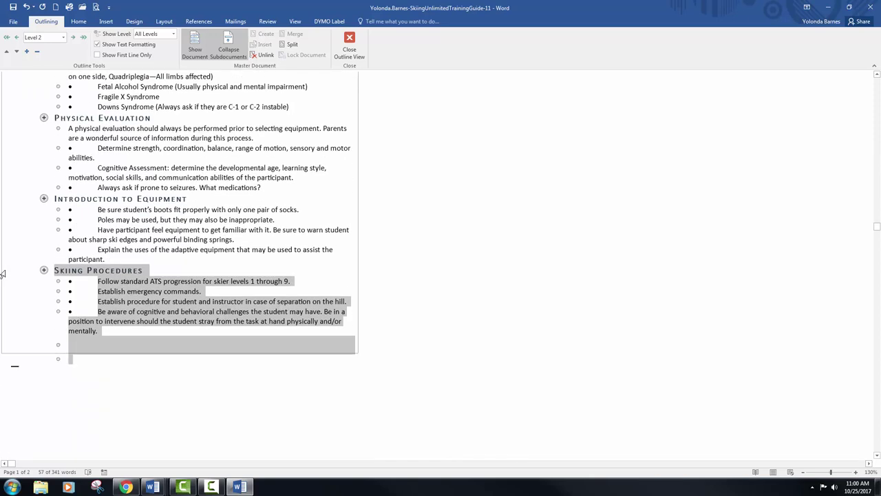
left_click(75, 362)
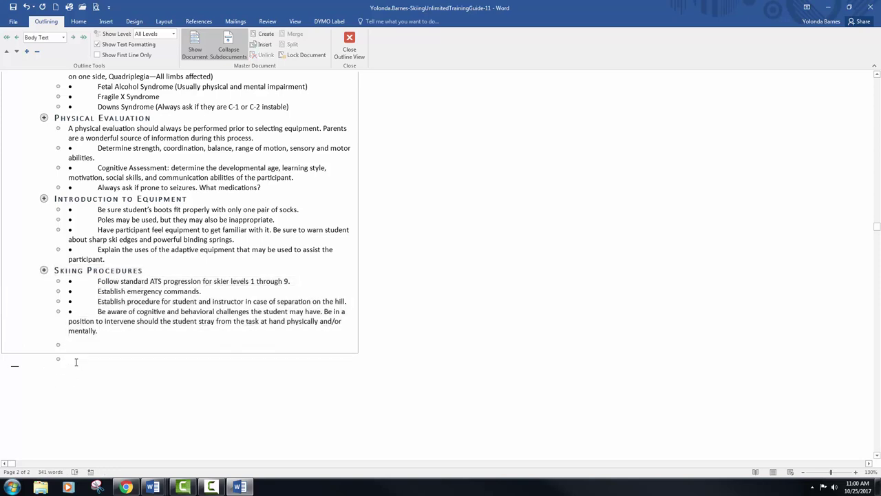
left_click(262, 45)
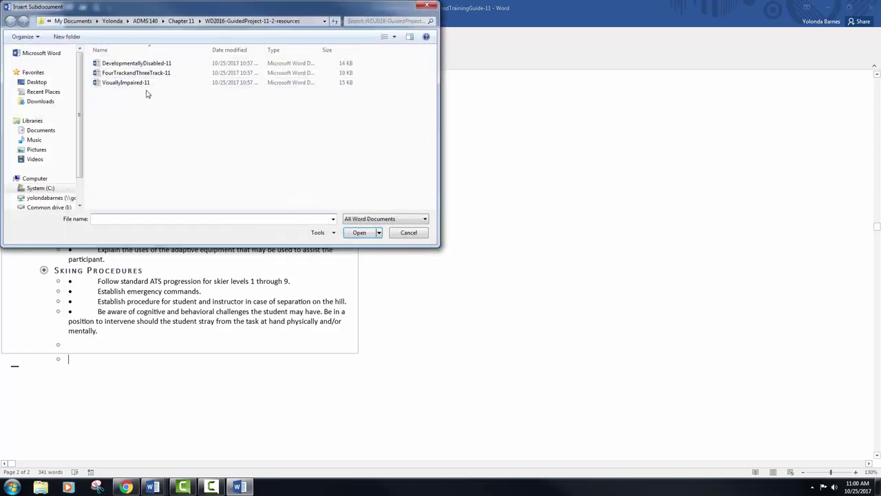
left_click(127, 83)
left_click(350, 232)
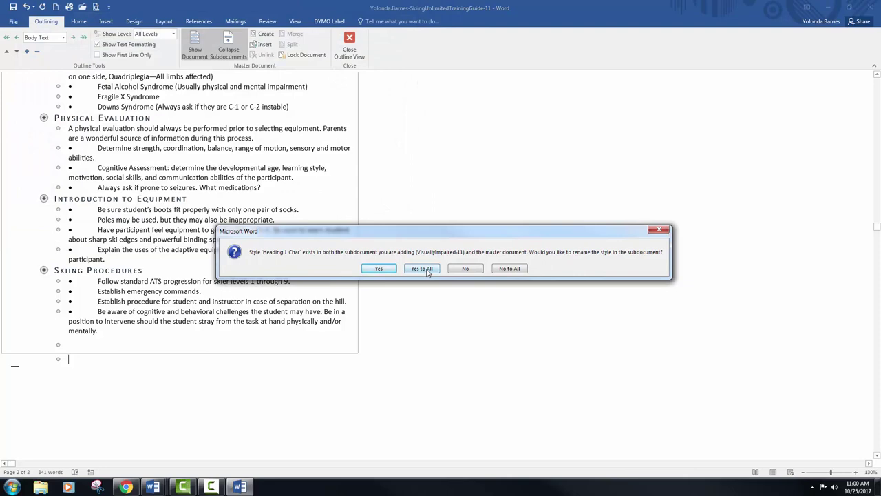
left_click(427, 269)
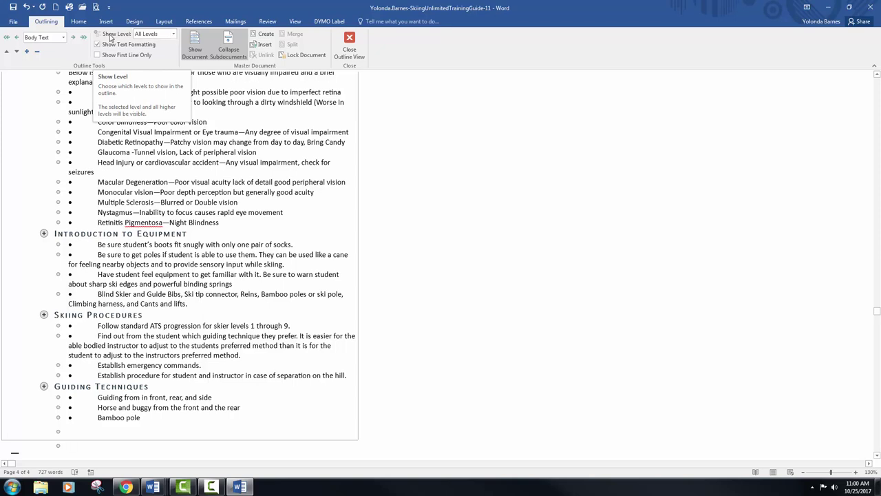
Show outline Level 2 only and move the VI Disabilities heading above Physical Evaluation.
left_click(173, 34)
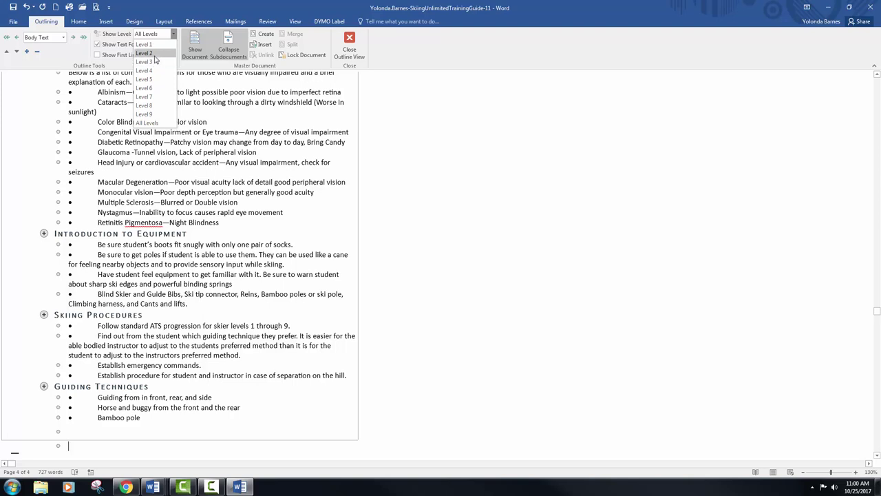
left_click(156, 54)
scroll(255, 178, "up", 3)
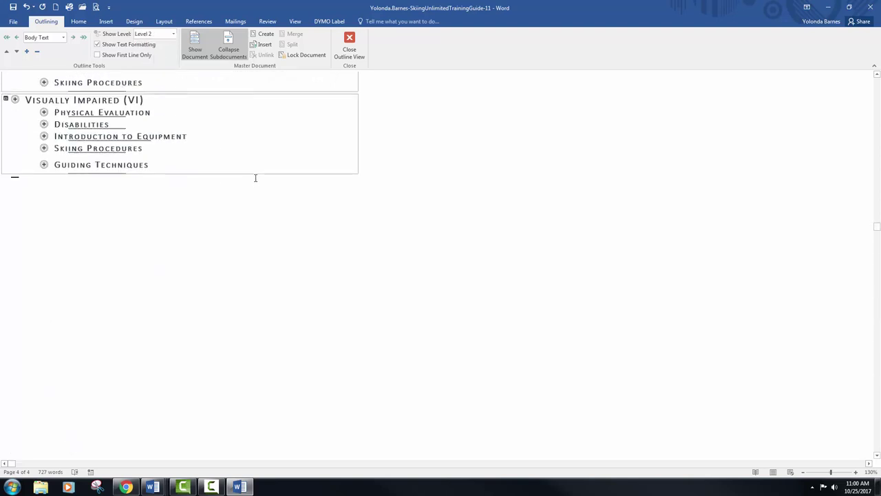
scroll(256, 177, "up", 1)
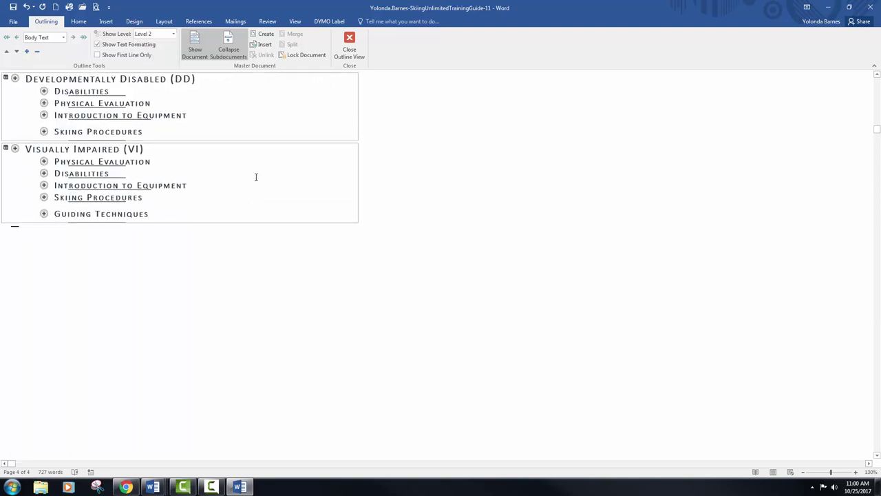
scroll(256, 177, "up", 1)
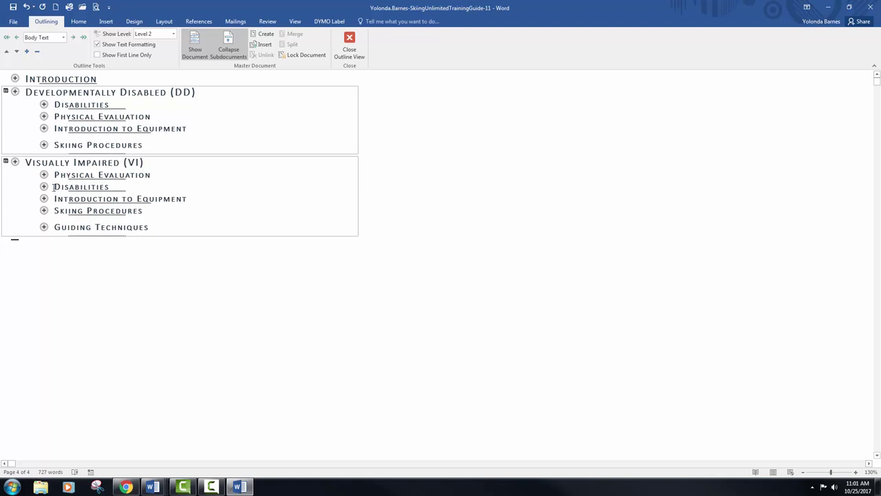
left_click(54, 187)
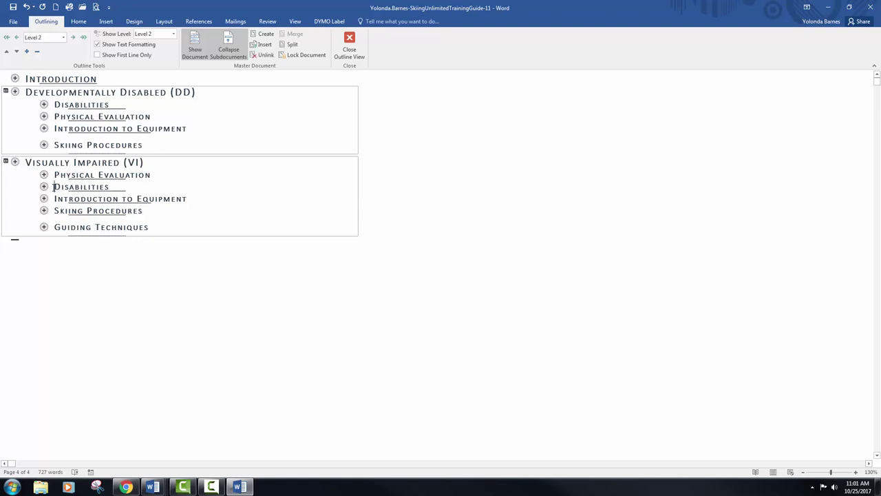
left_click(7, 54)
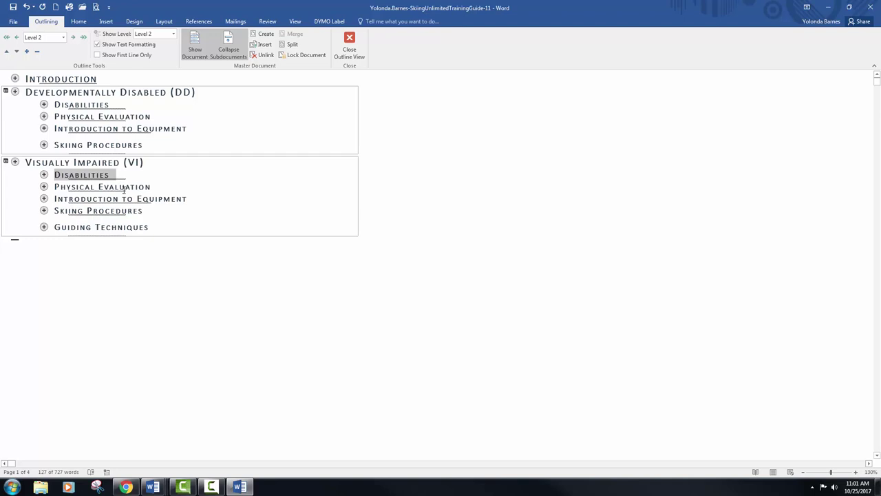
Set Show Level back to All Levels.
left_click(173, 34)
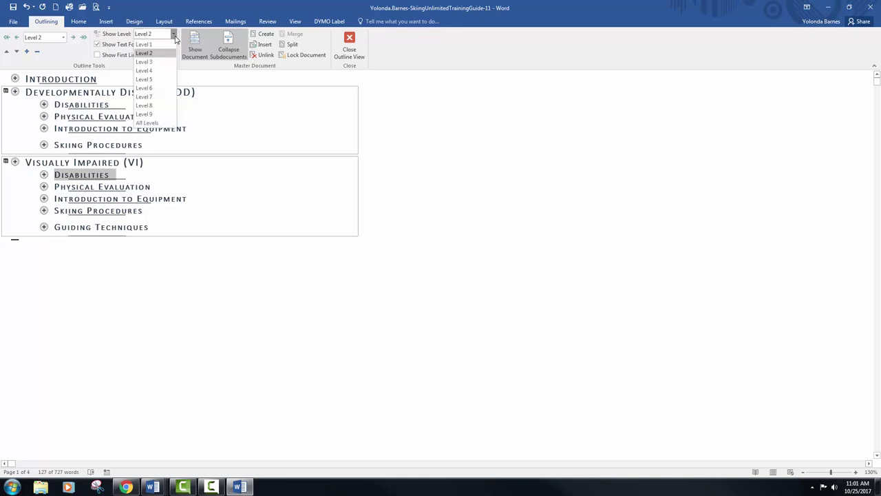
left_click(147, 123)
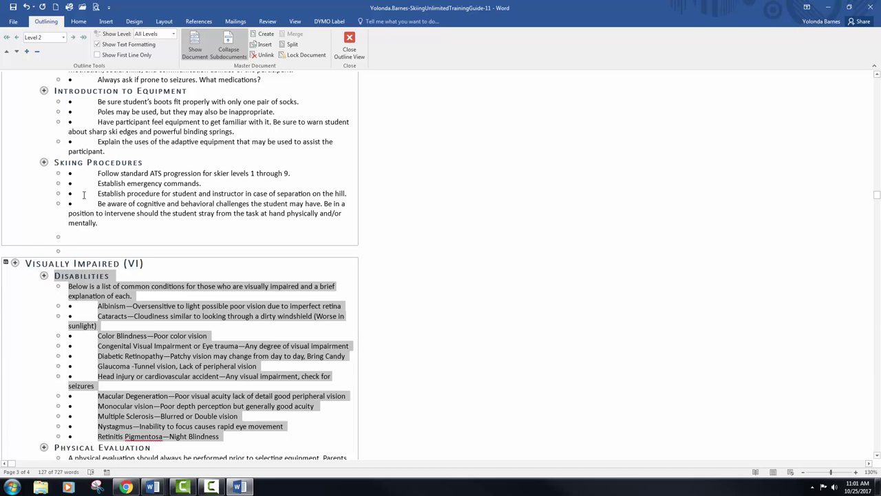
scroll(83, 194, "down", 15)
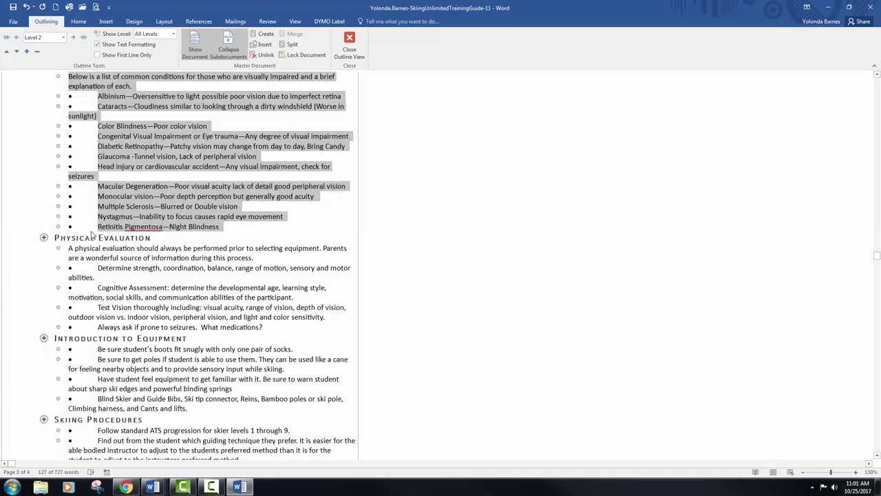
scroll(86, 236, "down", 5)
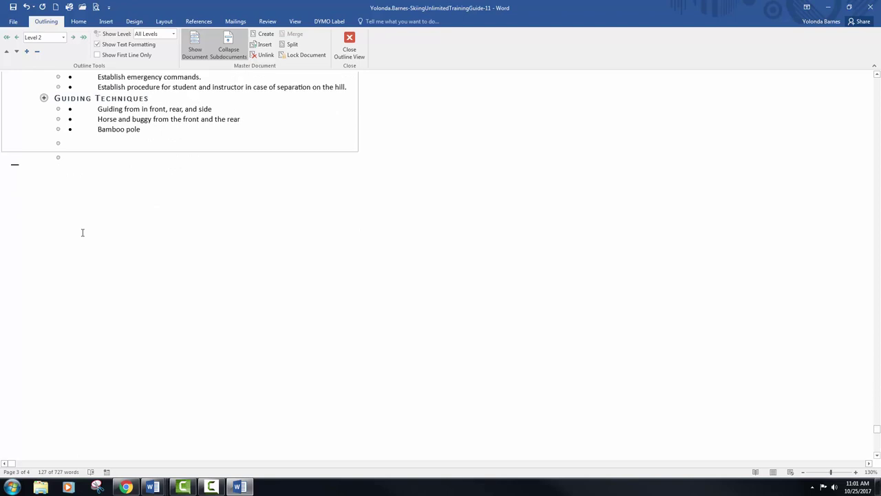
scroll(82, 199, "up", 3)
Insert FourTrackandThreeTrack-11 as a subdocument below the VI section, with Yes to All for style renames.
left_click(83, 180)
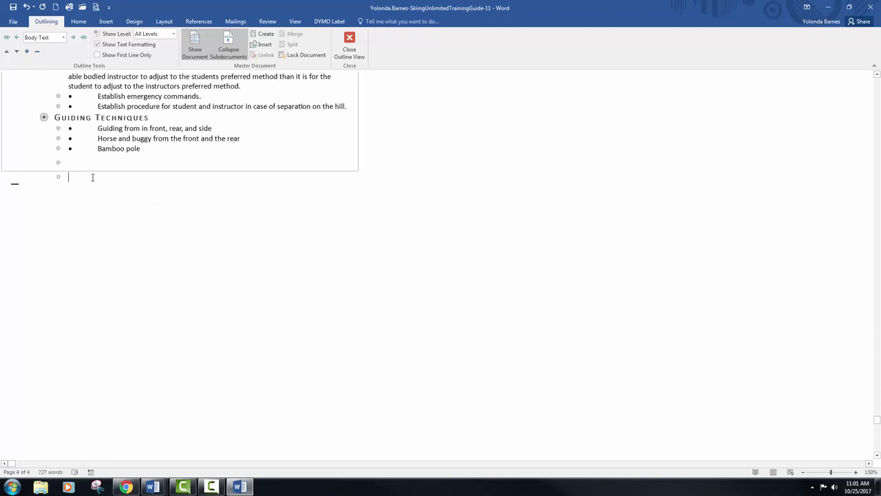
left_click(262, 46)
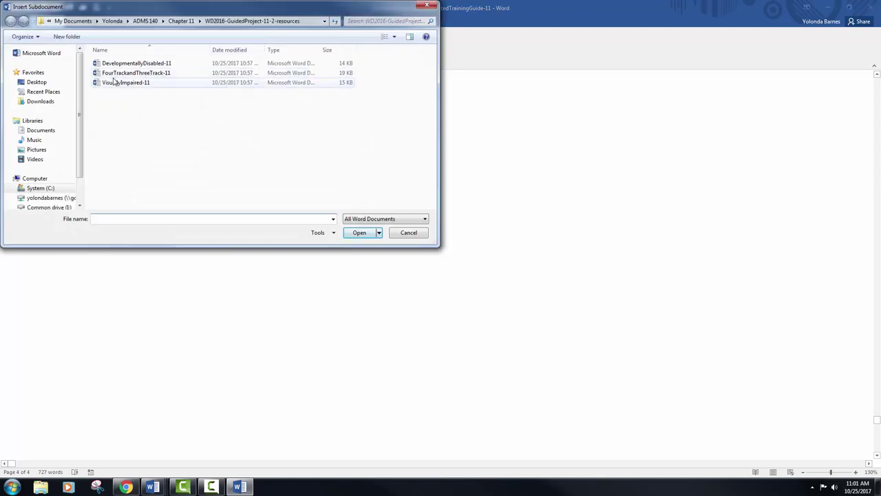
left_click(115, 74)
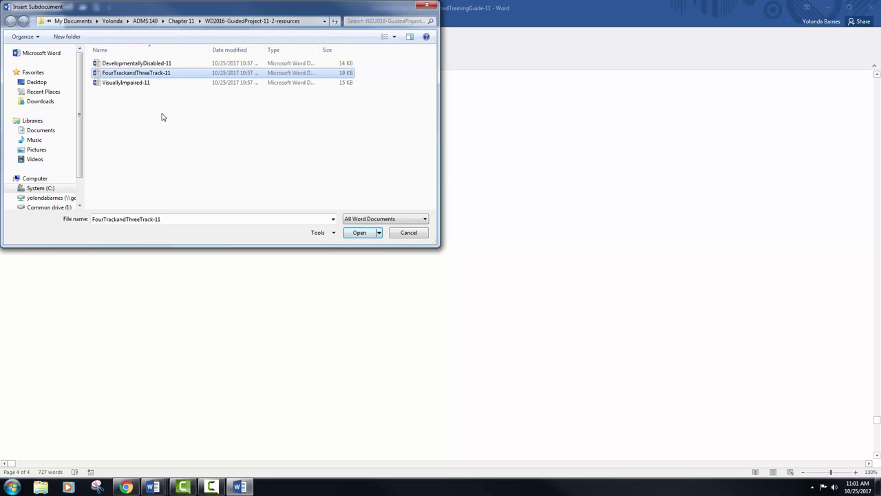
left_click(350, 234)
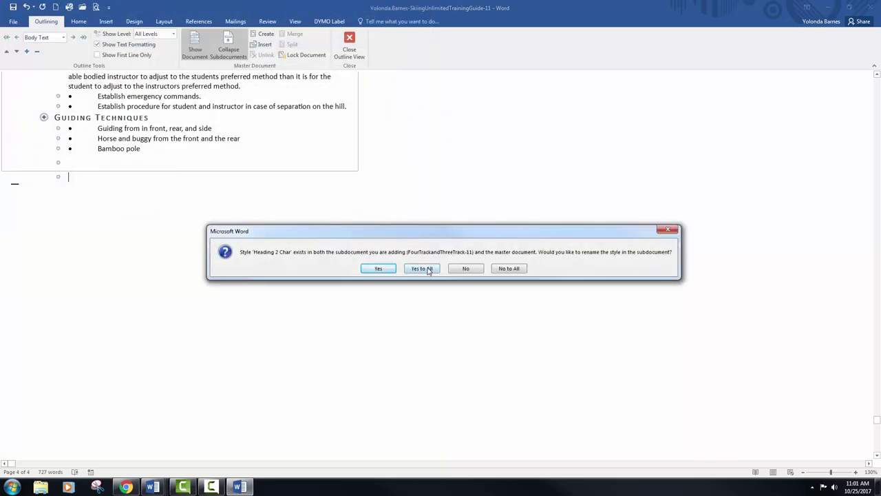
left_click(428, 270)
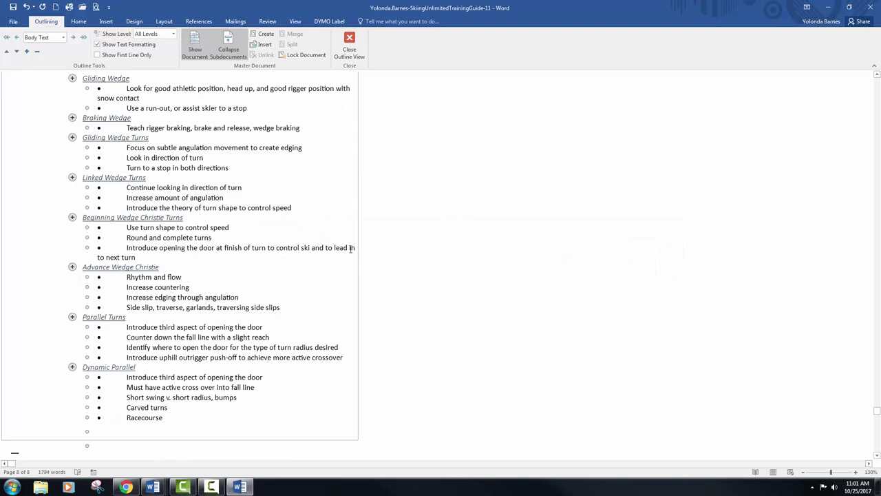
Promote the Four-Track (4T) and Three-Track (3T) heading to Level 1.
scroll(197, 197, "up", 5)
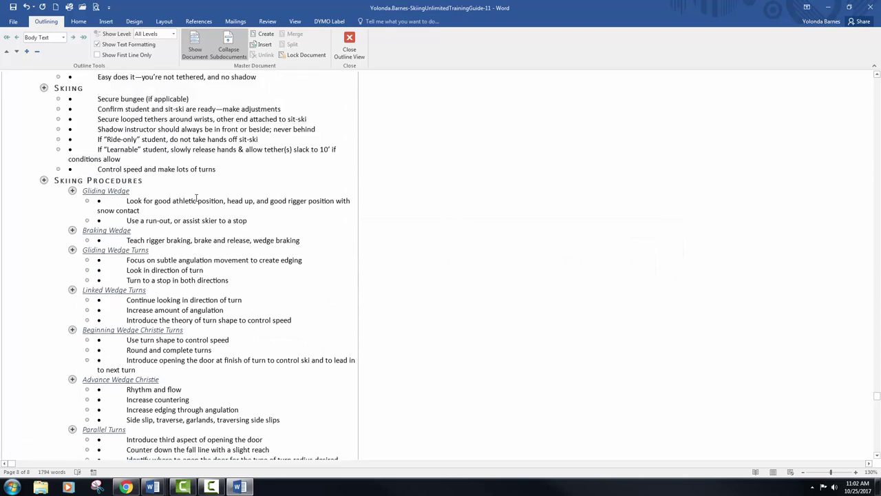
scroll(196, 198, "up", 4)
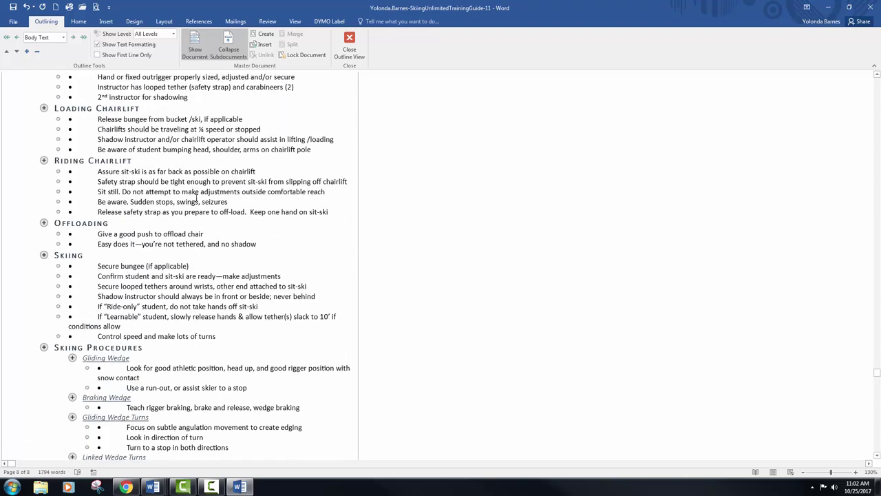
scroll(197, 197, "up", 6)
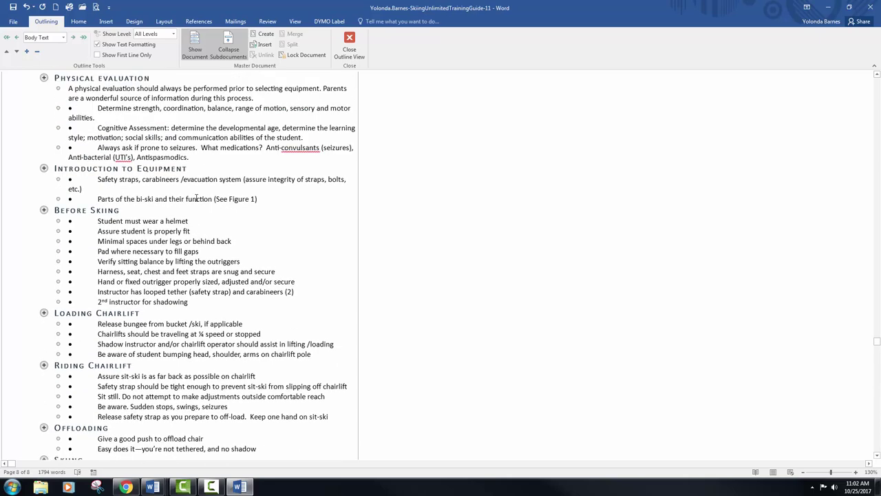
scroll(196, 197, "up", 7)
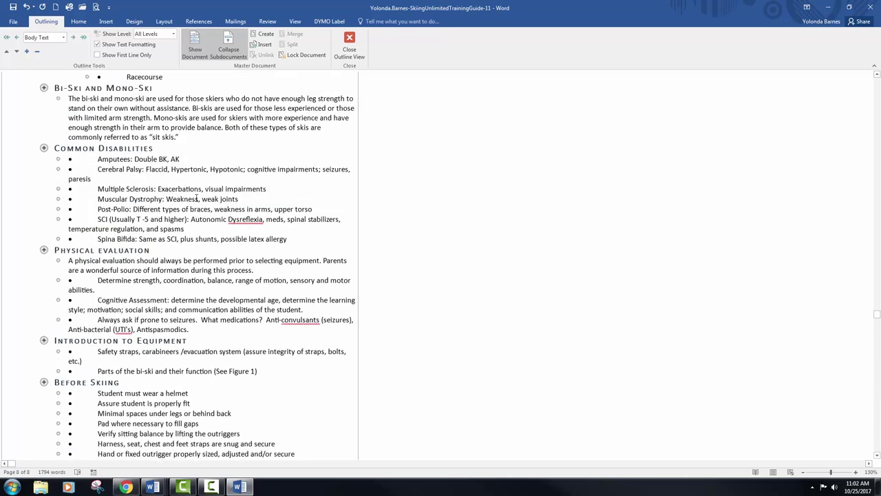
scroll(196, 198, "up", 8)
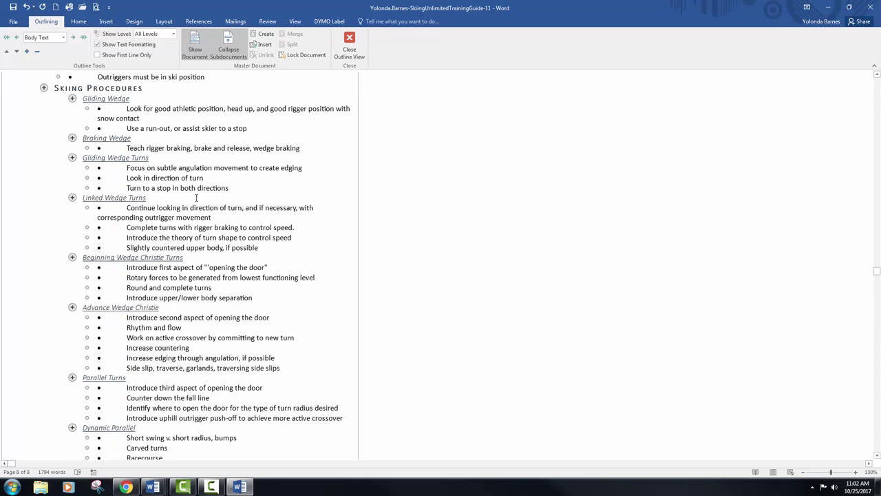
scroll(196, 197, "up", 7)
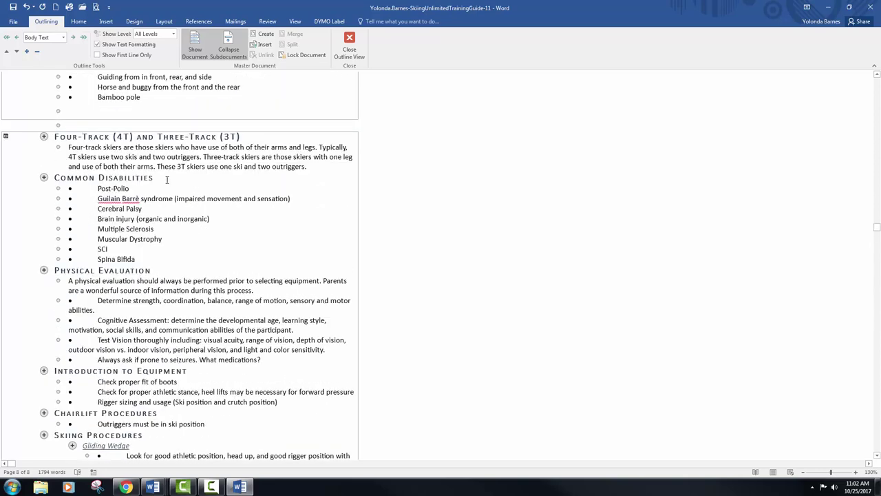
left_click(44, 136)
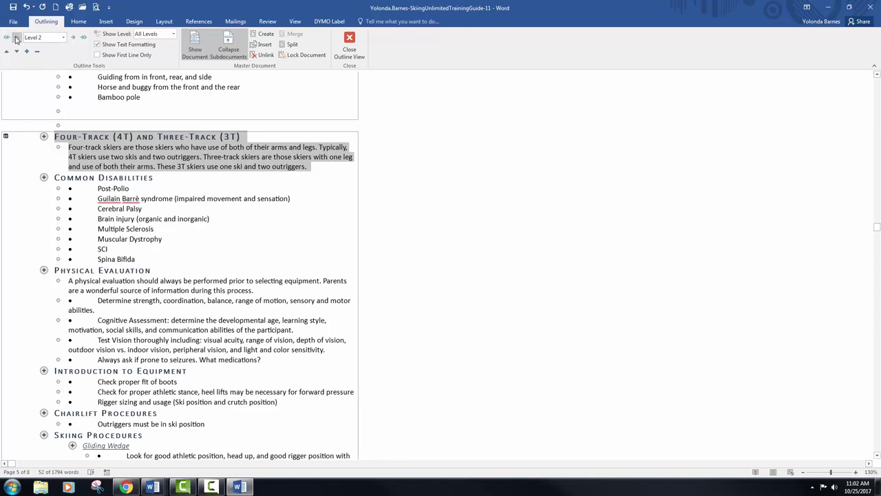
left_click(16, 39)
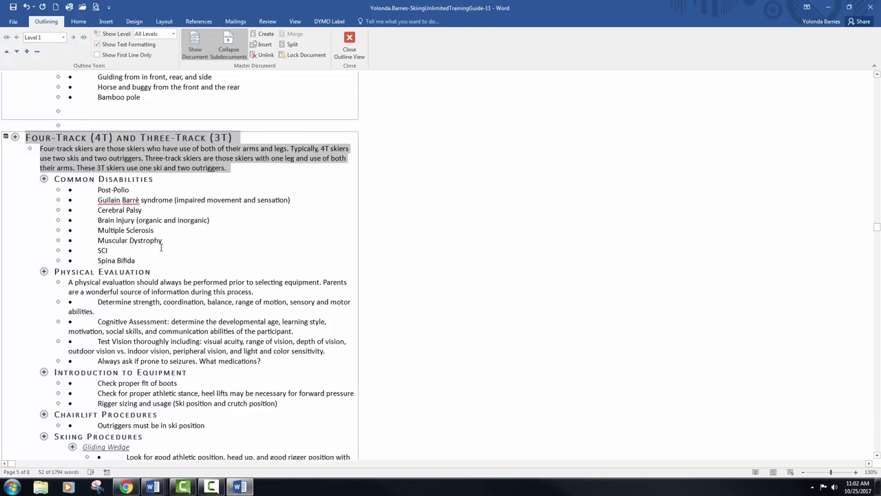
Promote the Bi-Ski and Mono-Ski heading to Level 1.
scroll(201, 300, "down", 15)
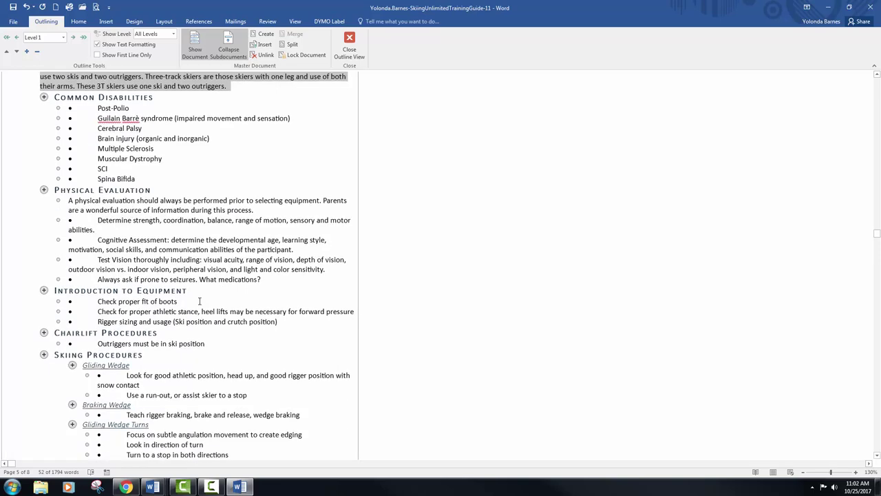
scroll(177, 296, "down", 3)
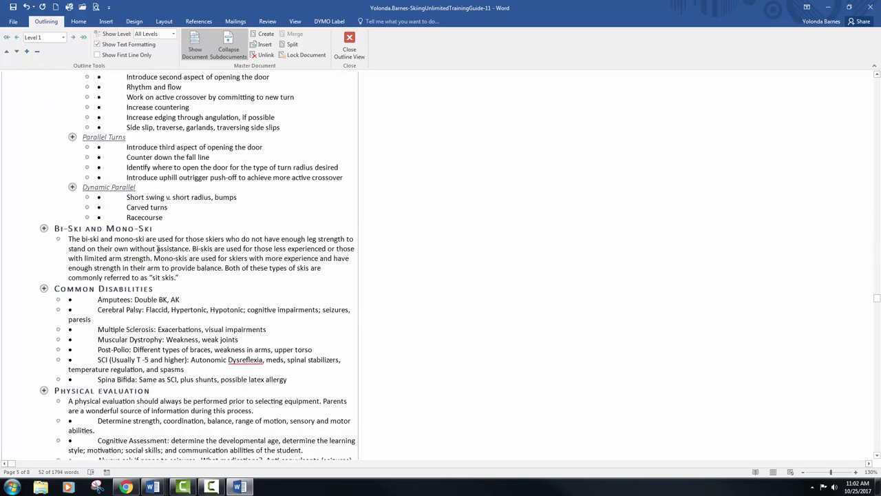
left_click(43, 228)
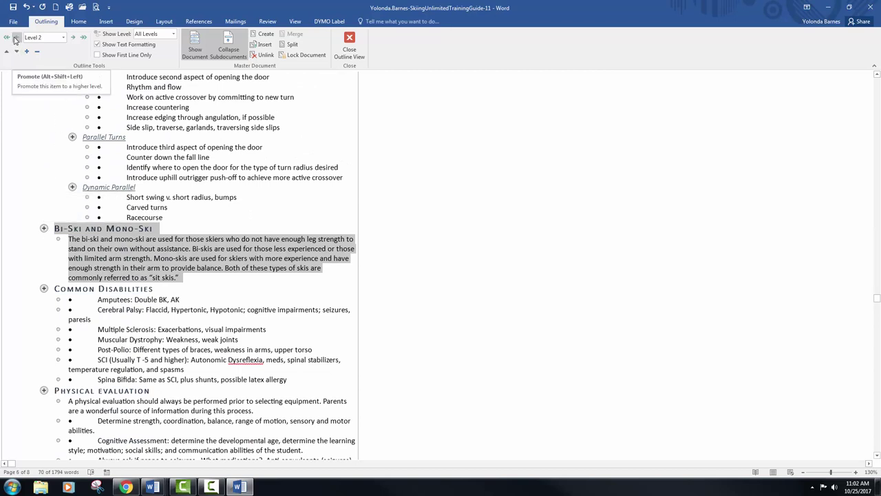
left_click(15, 39)
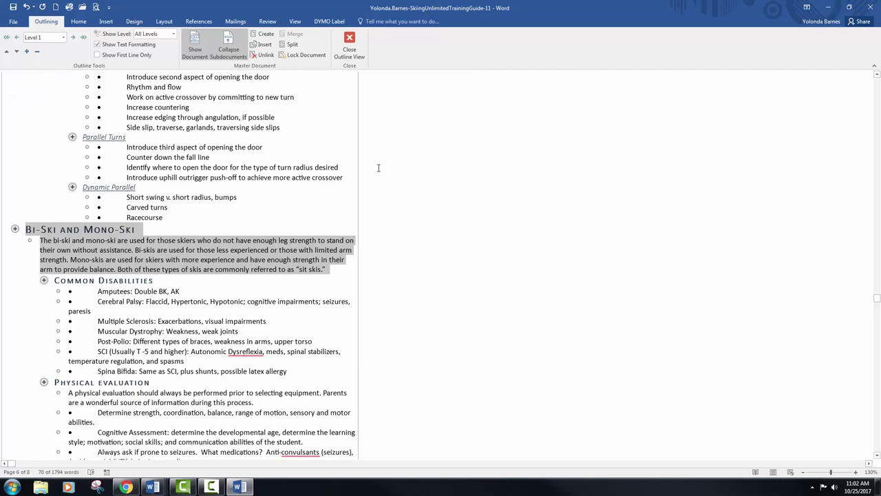
left_click(390, 167)
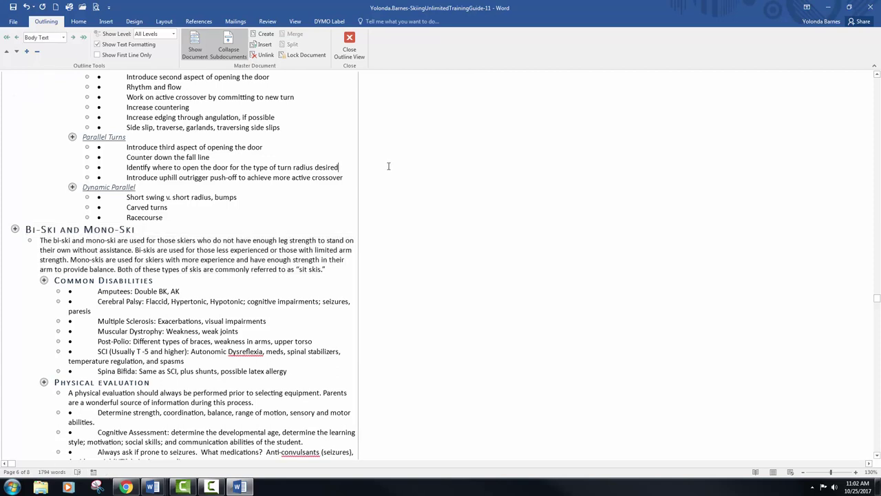
Show outline Level 2 and rename the Visually Impaired 'Disabilities' heading to 'Common Disabilities'.
left_click(174, 37)
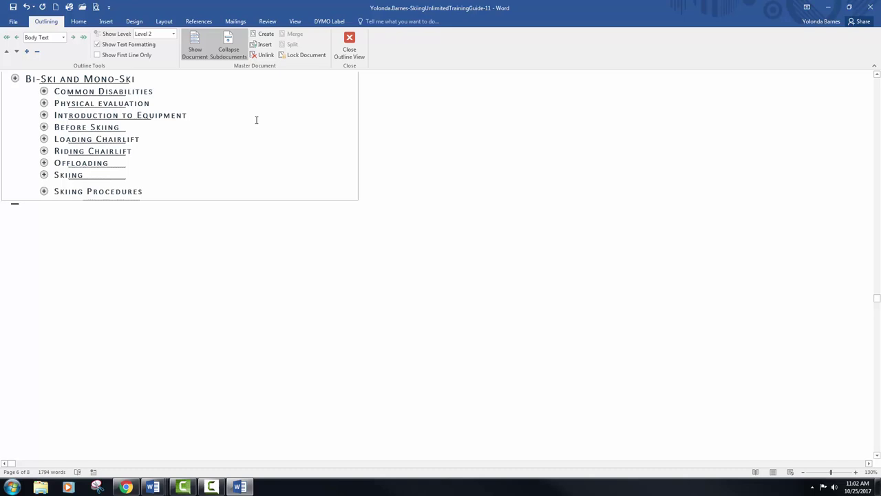
scroll(256, 131, "up", 5)
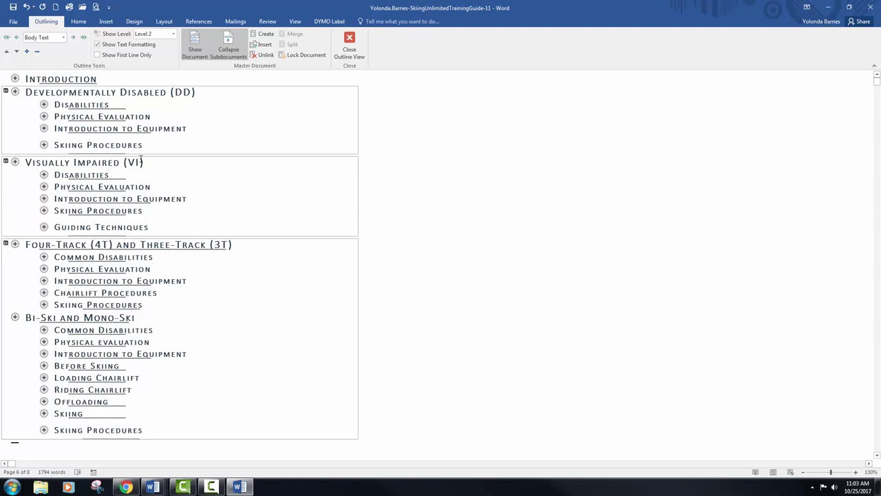
left_click(55, 175)
type("Common")
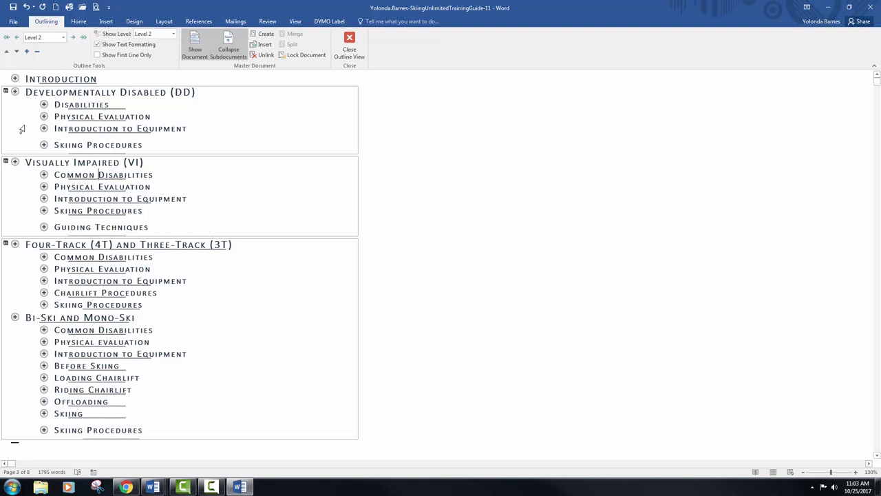
Select the Developmentally Disabled subdocument, then Shift-add the Visually Impaired subdocument.
left_click(5, 92)
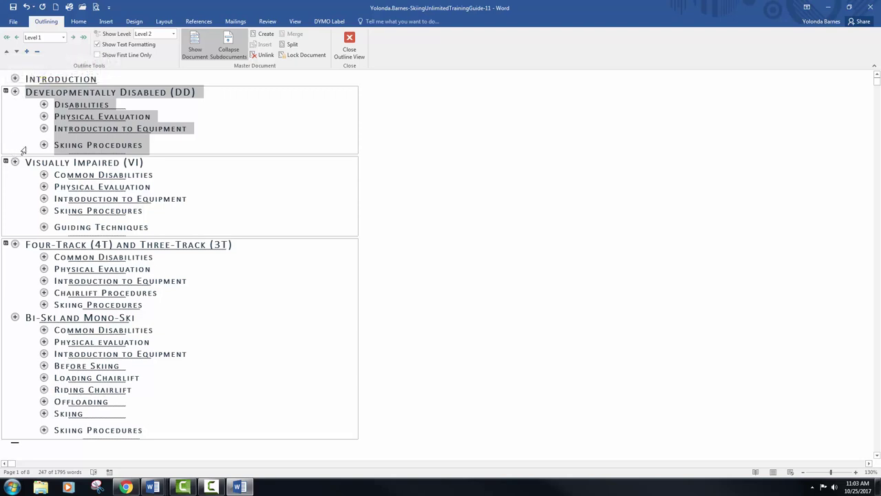
left_click(5, 161, "shift")
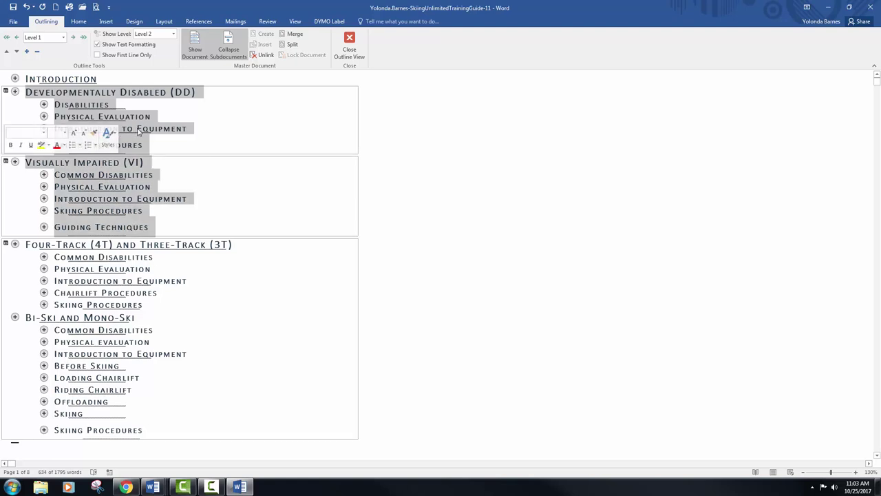
Merge the selected DD and VI subdocuments into one, leaving two subdocuments.
left_click(292, 35)
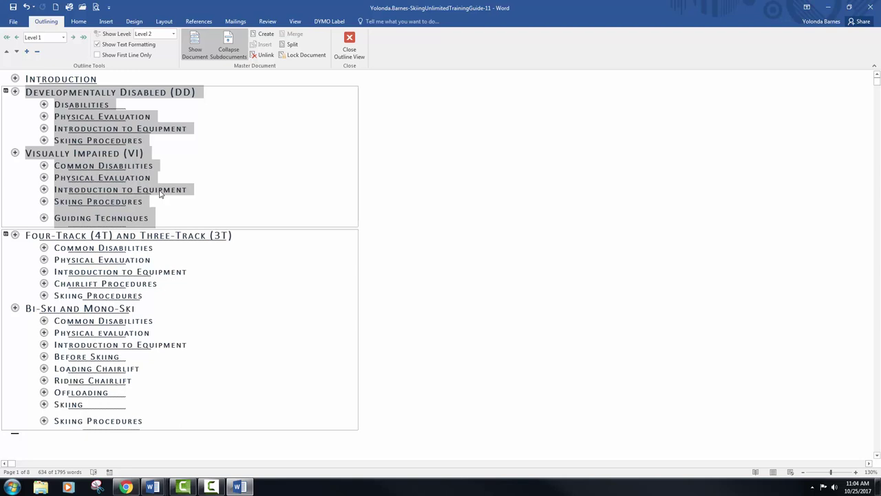
Split Bi-Ski and Mono-Ski off the Four-Track subdocument and save the master document.
left_click(14, 308)
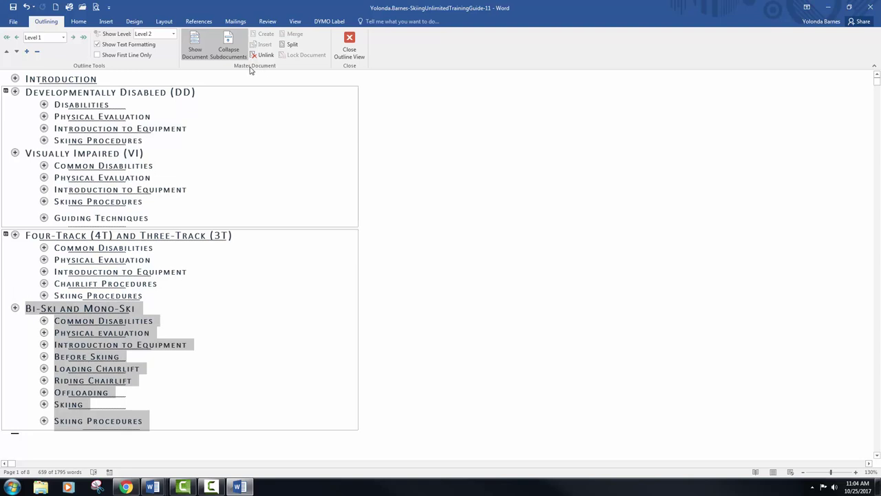
left_click(293, 45)
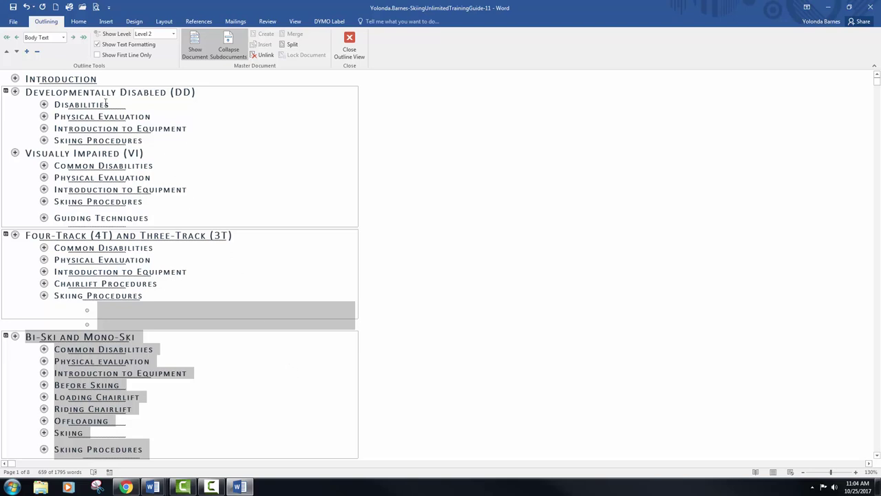
left_click(13, 6)
Unlink the DD/VI, Four-Track and Bi-Ski and Mono-Ski subdocuments into the master document.
left_click(15, 92)
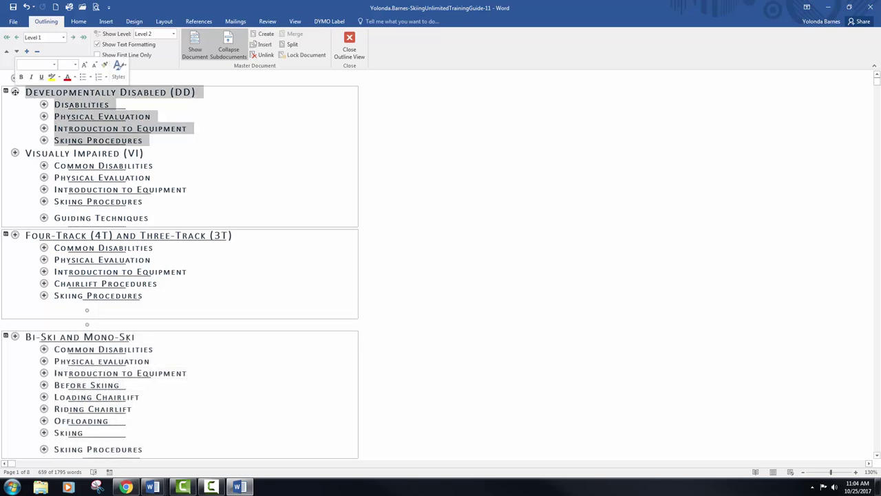
left_click(4, 92)
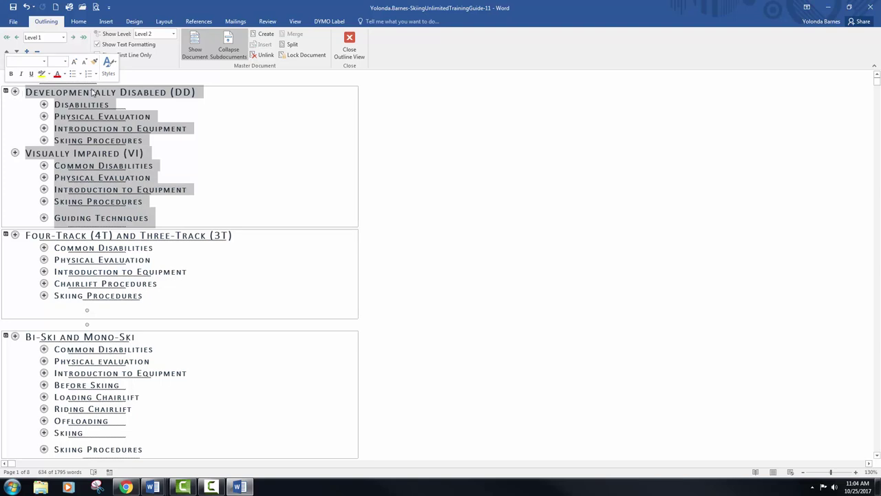
left_click(261, 55)
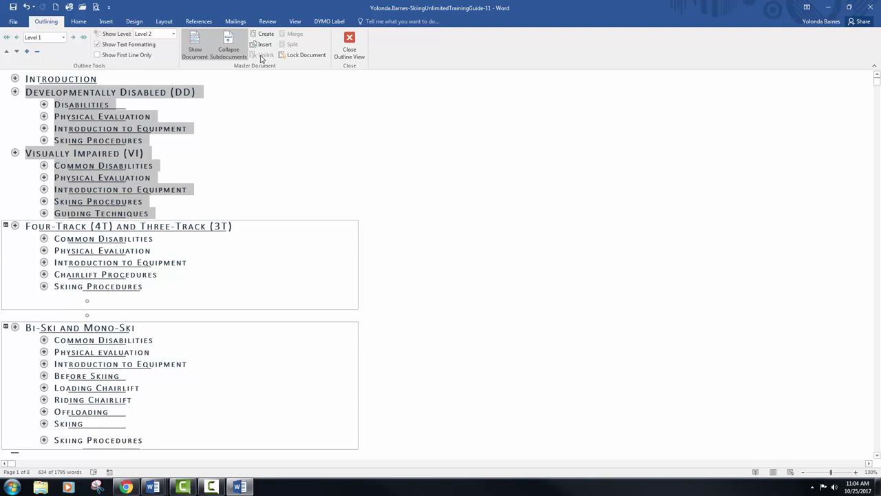
left_click(5, 227)
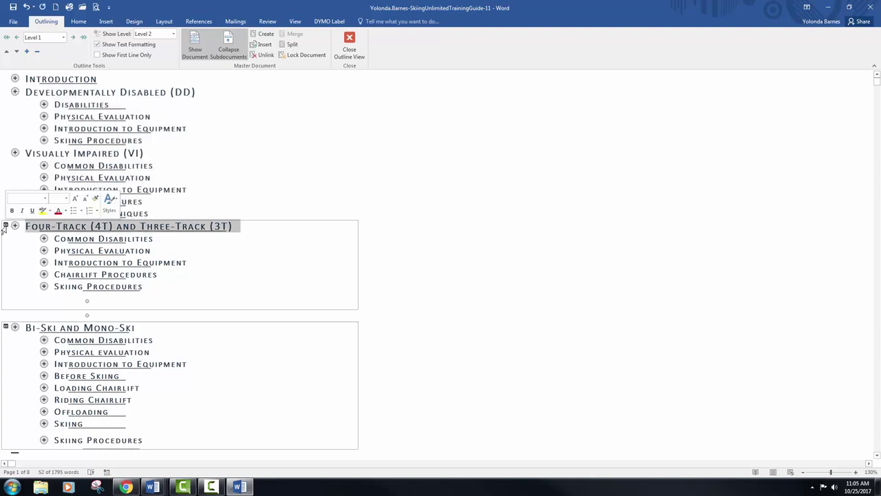
left_click(267, 55)
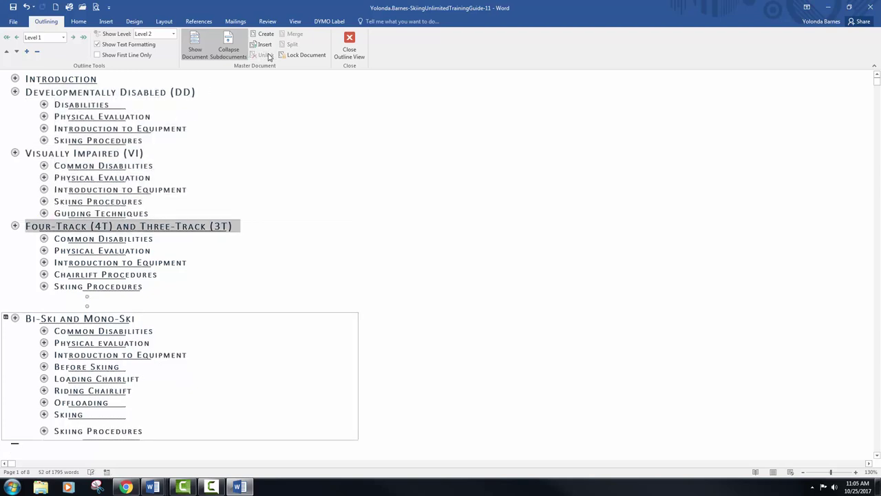
left_click(5, 317)
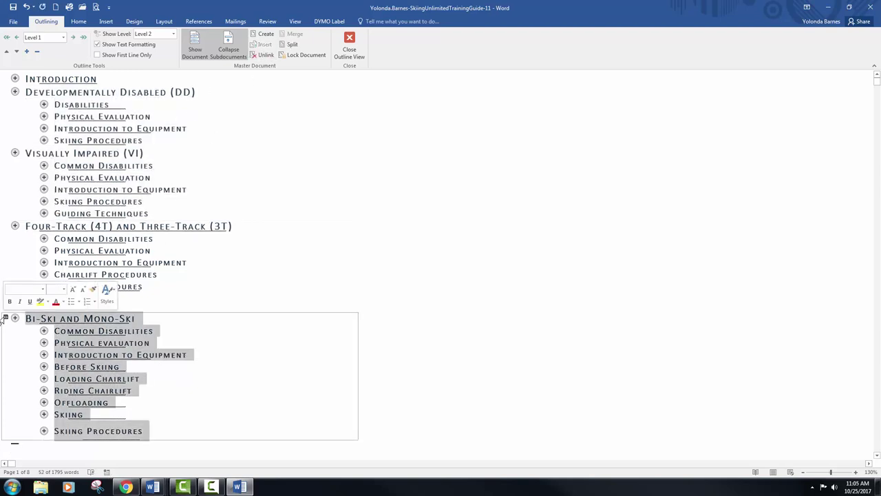
left_click(267, 56)
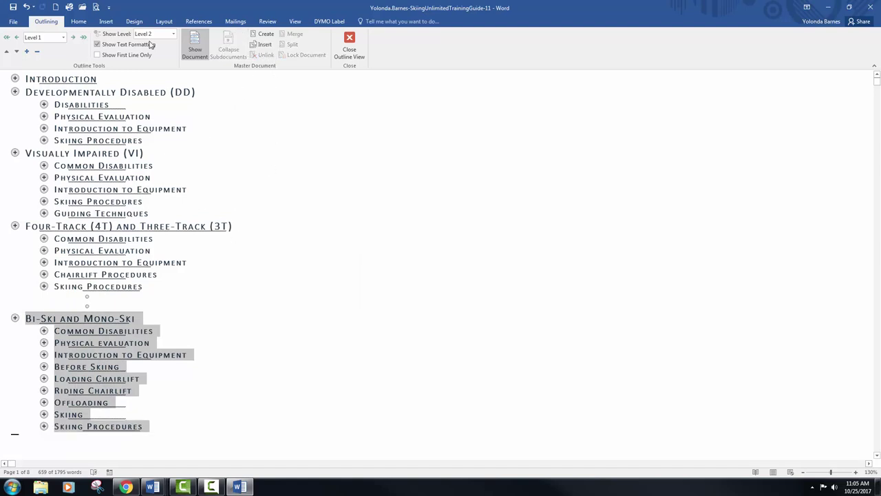
left_click(174, 34)
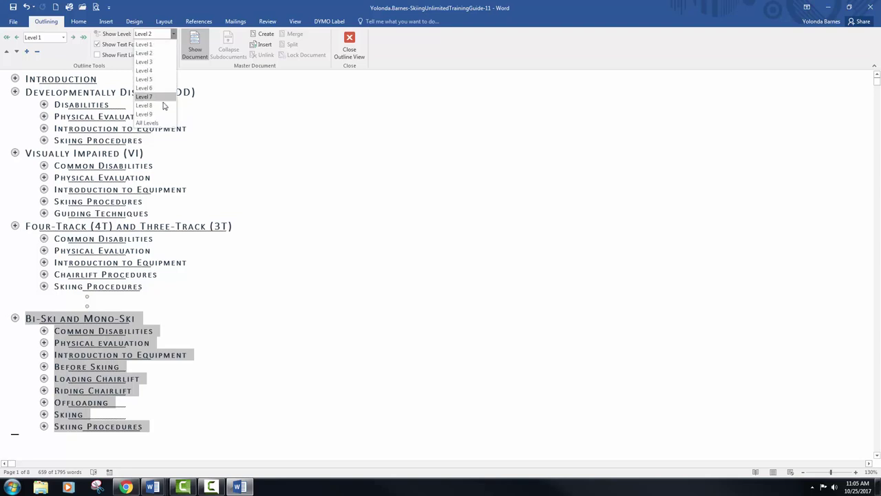
left_click(147, 122)
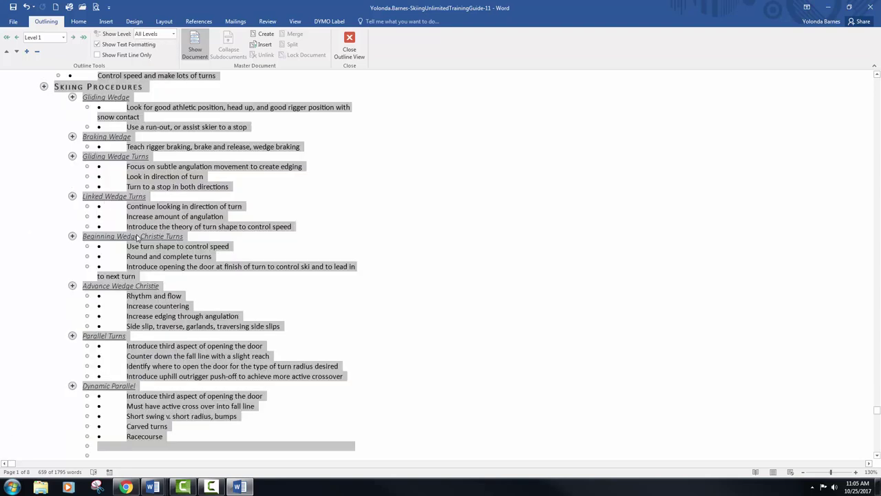
scroll(164, 238, "up", 4)
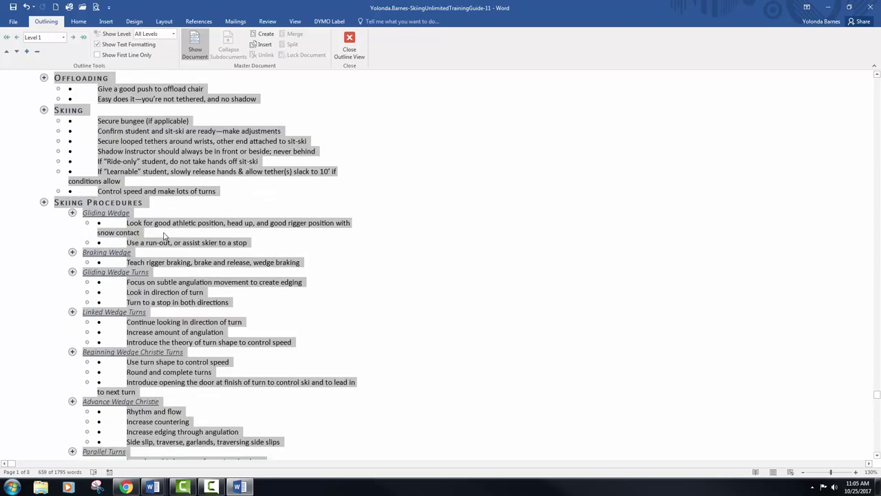
scroll(164, 238, "up", 10)
key("ctrl+z")
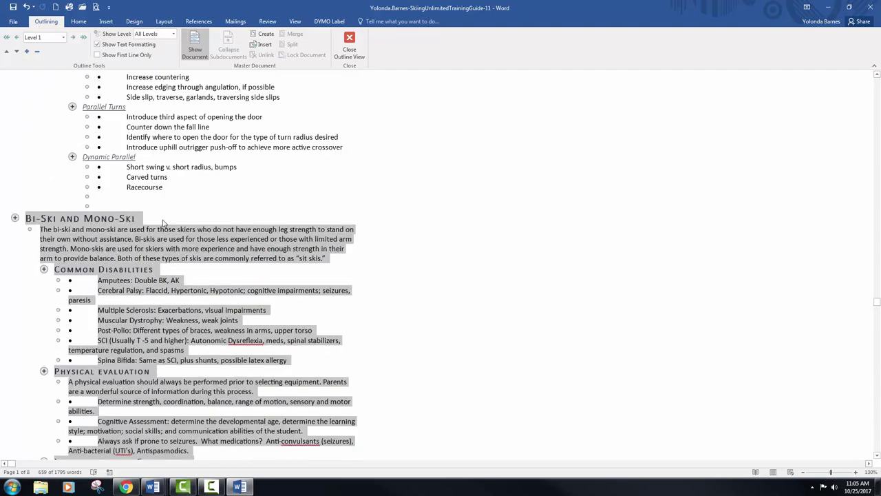
scroll(164, 222, "up", 20)
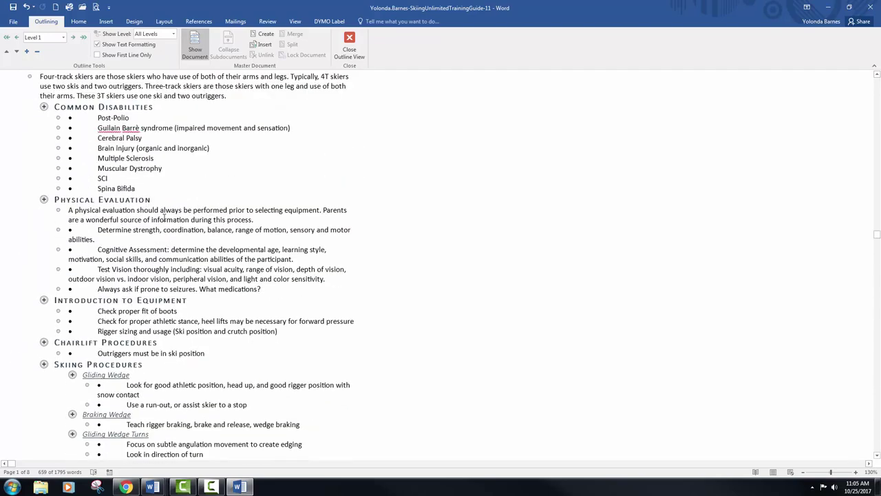
scroll(164, 217, "up", 20)
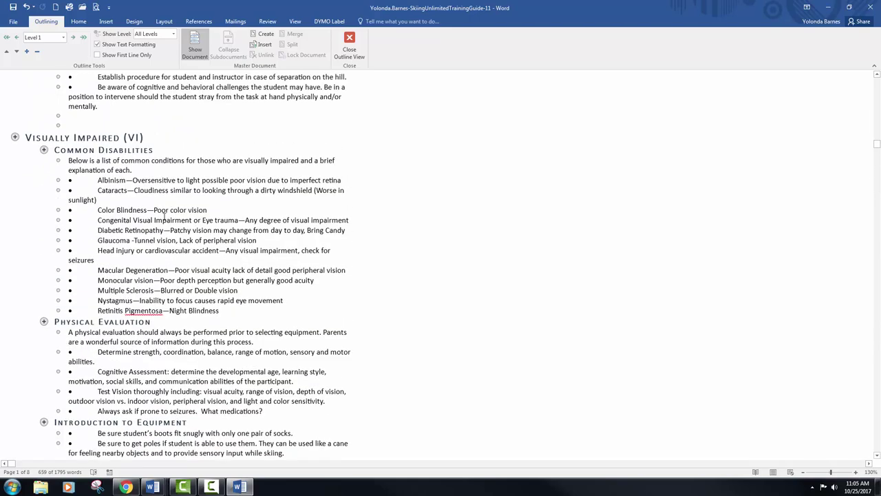
scroll(164, 217, "up", 15)
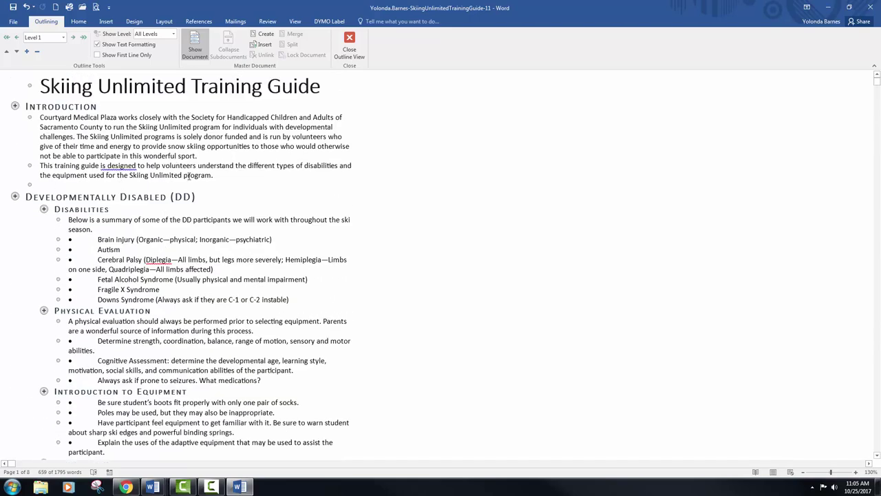
Show formatting marks and delete the section break above Developmentally Disabled.
left_click(78, 22)
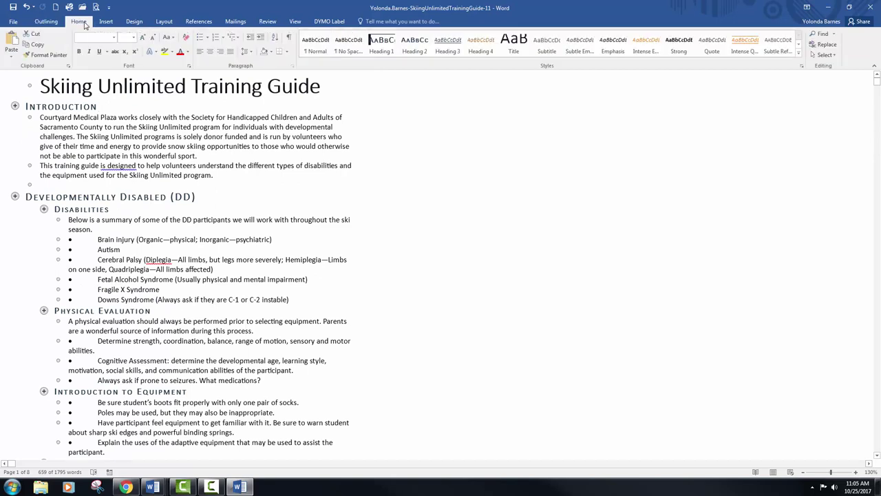
left_click(289, 38)
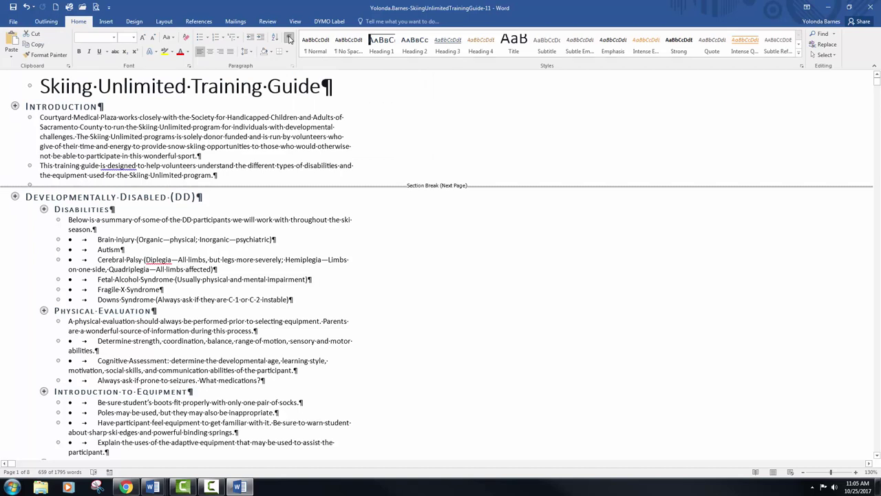
left_click(403, 186)
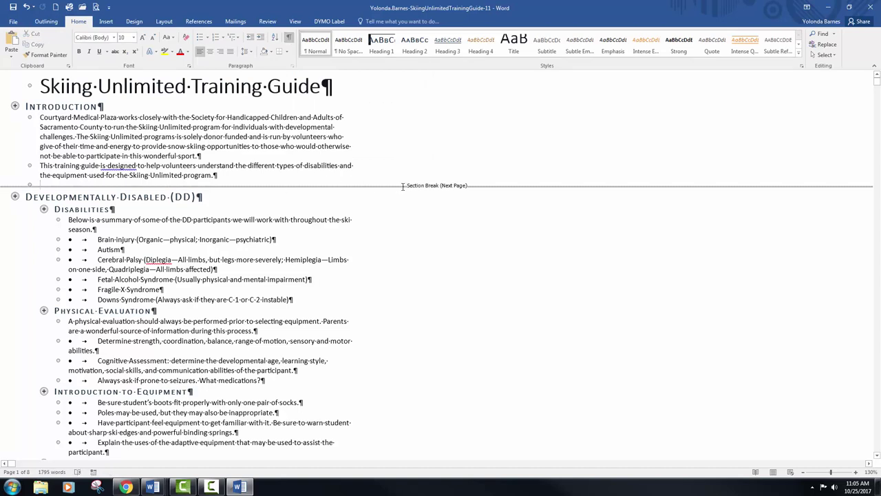
key("Delete")
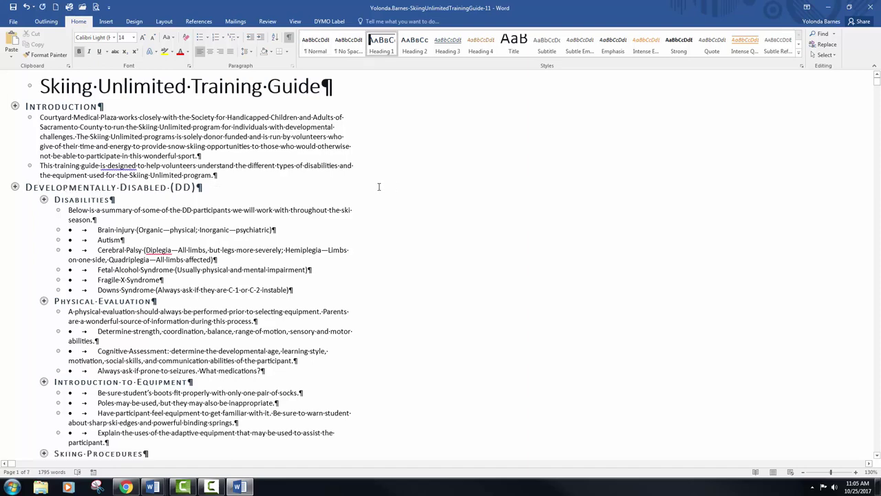
Delete the section breaks and blank lines above Visually Impaired and Four-Track.
scroll(367, 187, "down", 10)
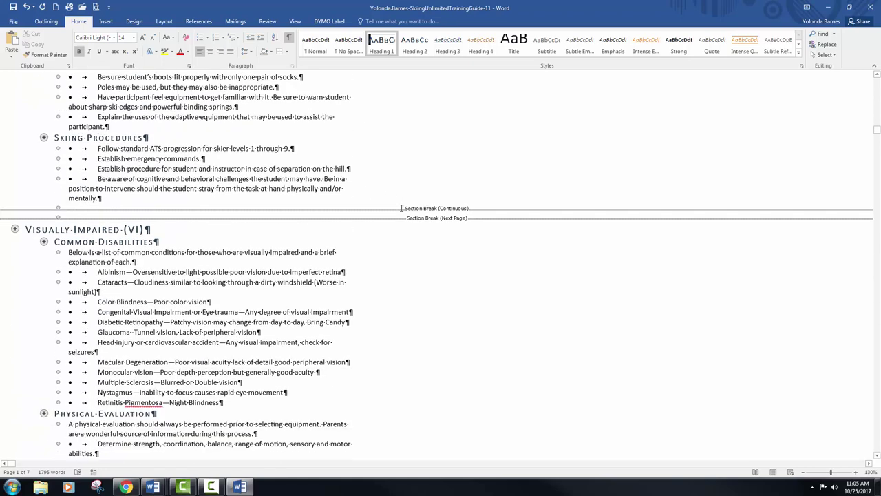
left_click(401, 207)
key("Delete")
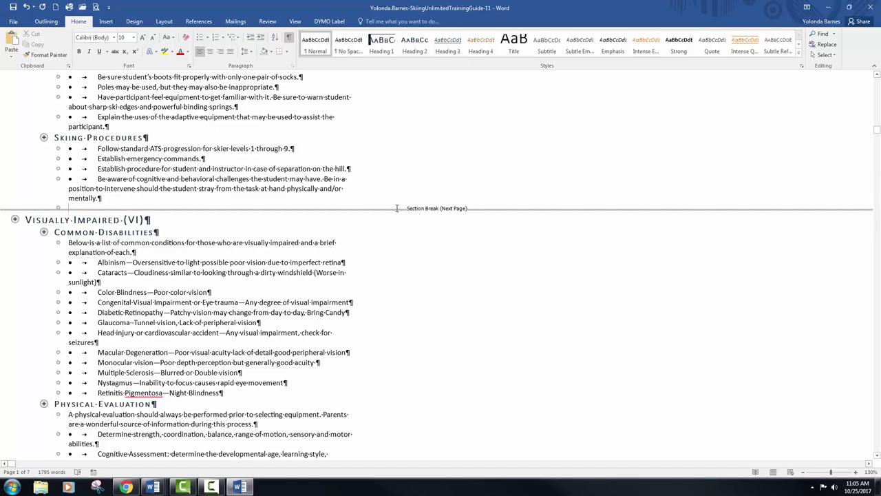
key("Delete")
scroll(397, 208, "down", 11)
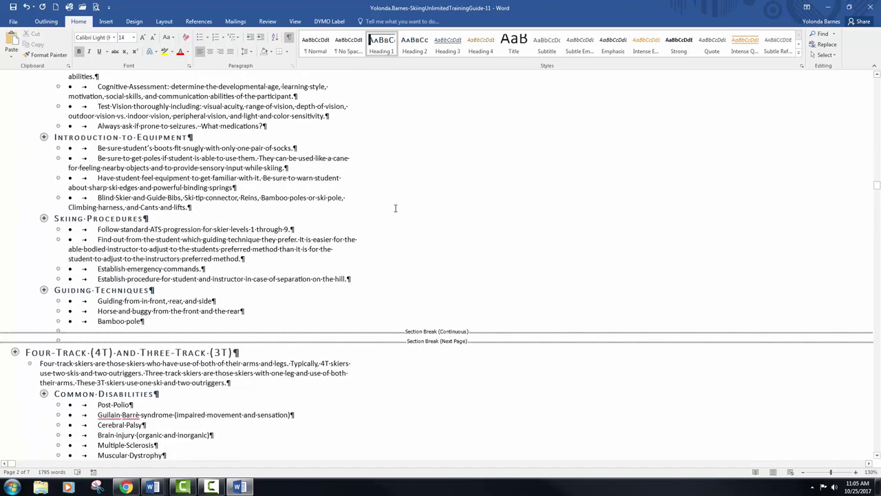
scroll(396, 208, "down", 3)
left_click(396, 220)
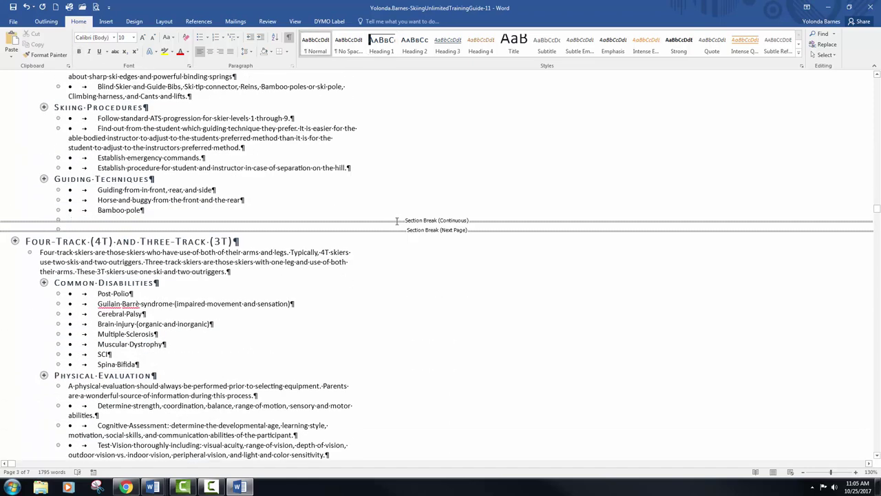
key("Delete")
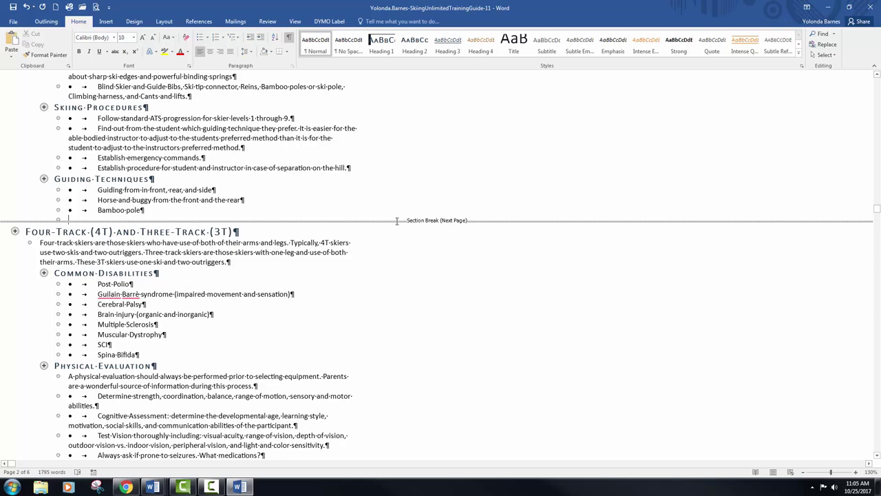
key("Delete")
Delete the two stacked section breaks above Bi-Ski and Mono-Ski.
scroll(397, 221, "down", 11)
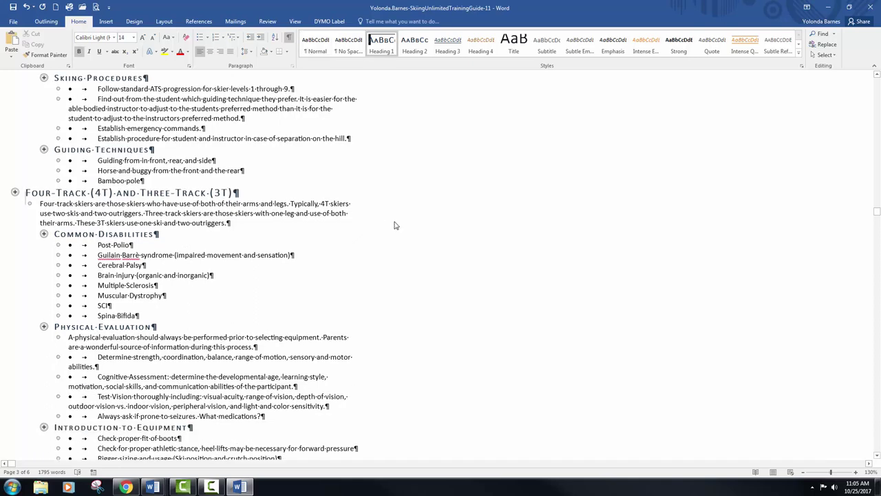
scroll(396, 221, "down", 6)
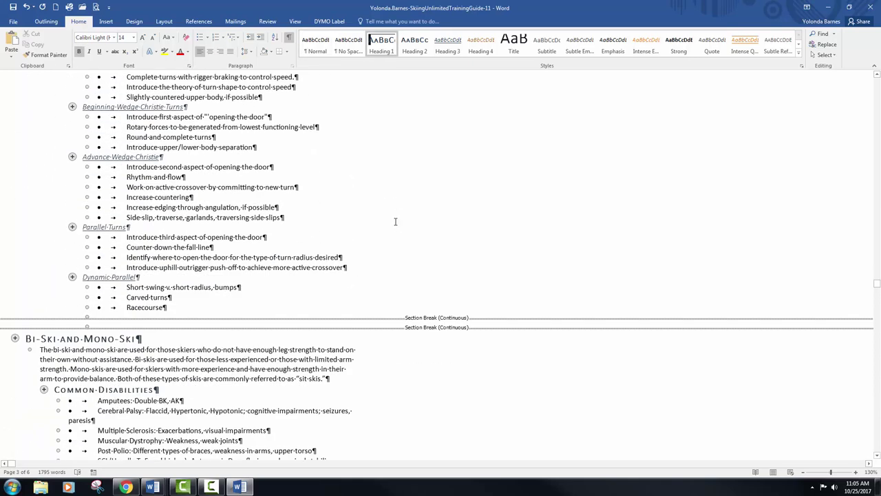
left_click(385, 316)
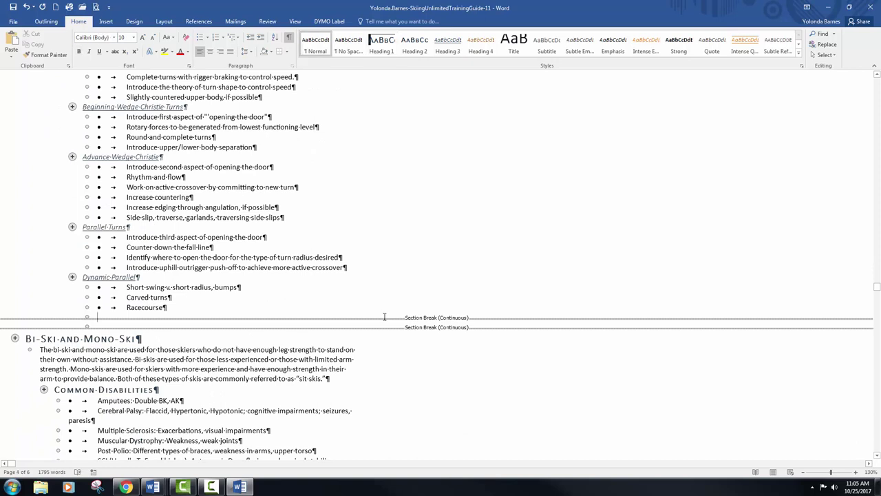
key("Delete")
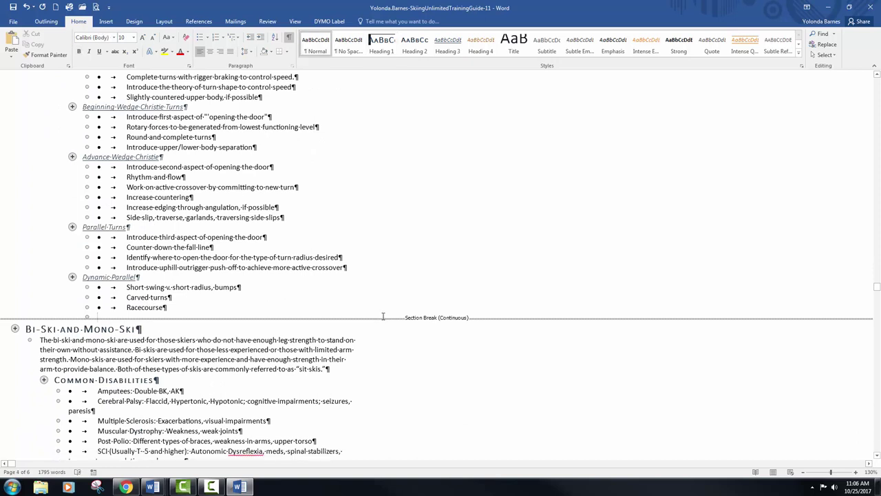
key("Delete")
scroll(384, 300, "down", 5)
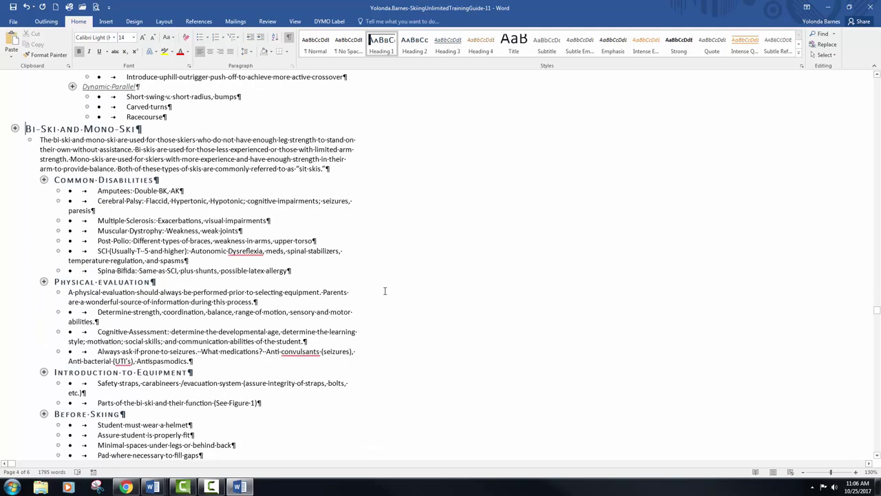
scroll(385, 291, "down", 20)
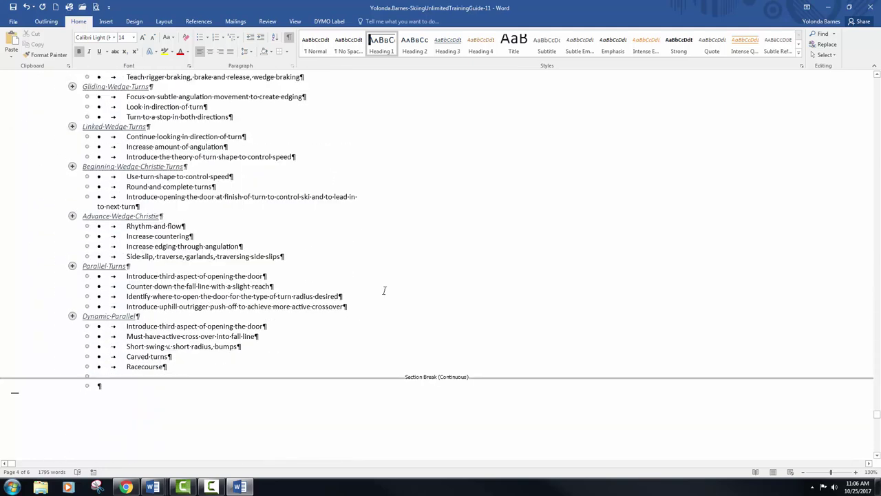
scroll(384, 291, "down", 3)
Delete the last continuous section break and the empty line after Racecourse.
left_click(398, 269)
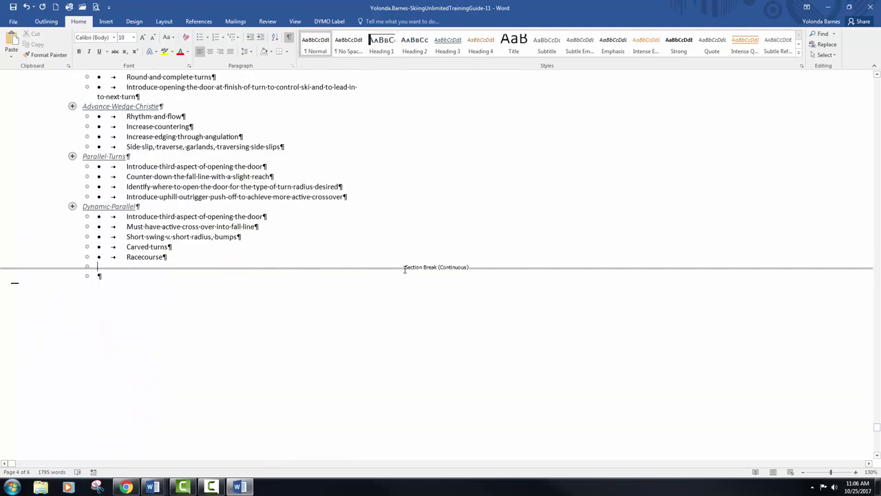
key("Delete")
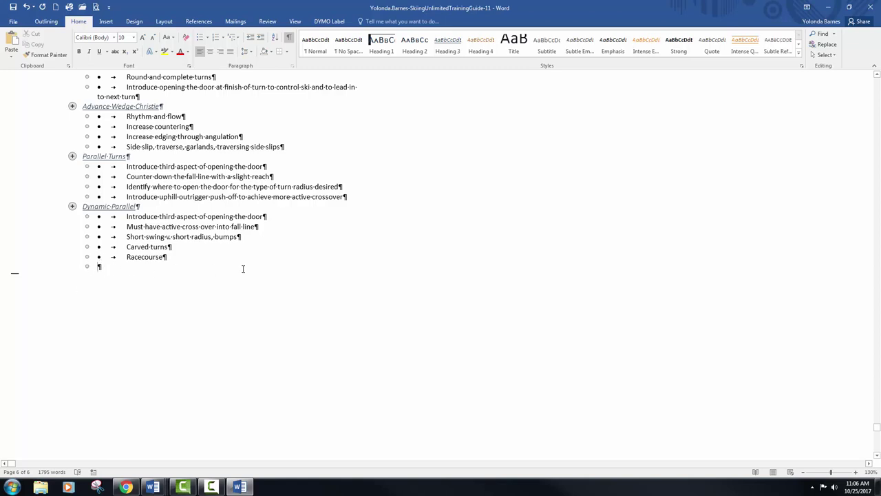
key("BackSpace")
scroll(241, 245, "up", 10)
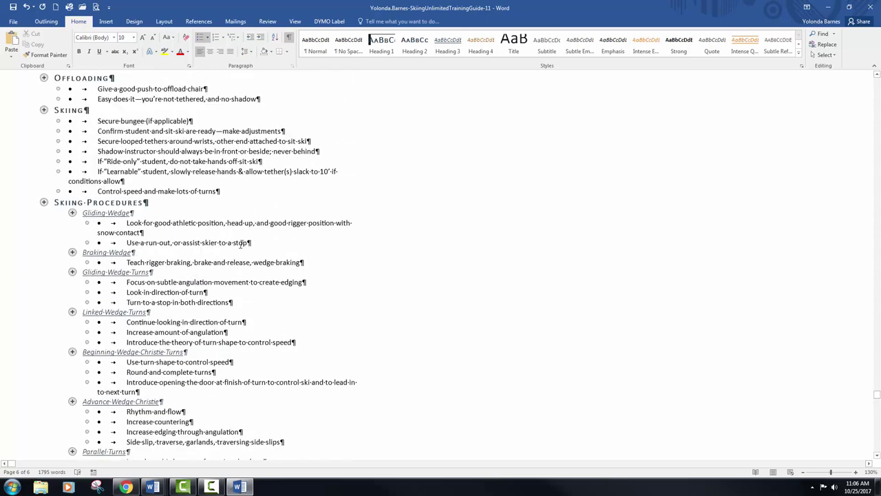
scroll(241, 245, "up", 3)
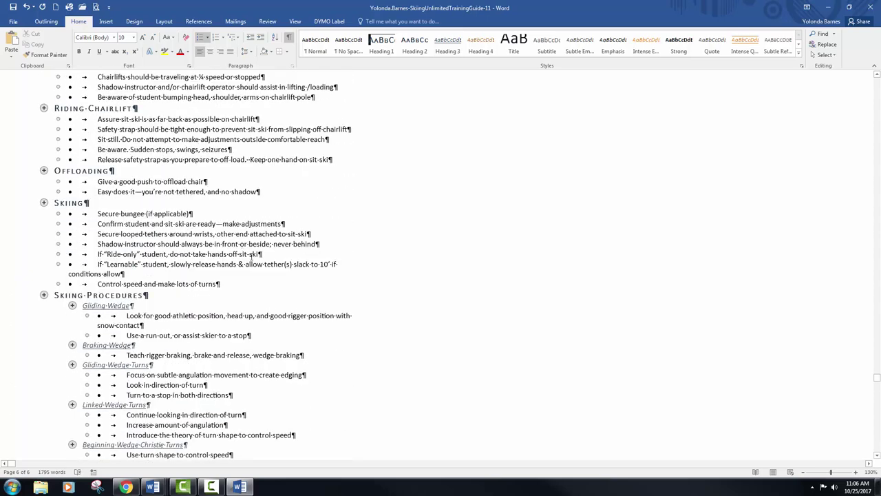
Scroll up through the merged outline to review the whole guide from its title.
scroll(251, 257, "up", 3)
scroll(250, 256, "up", 1)
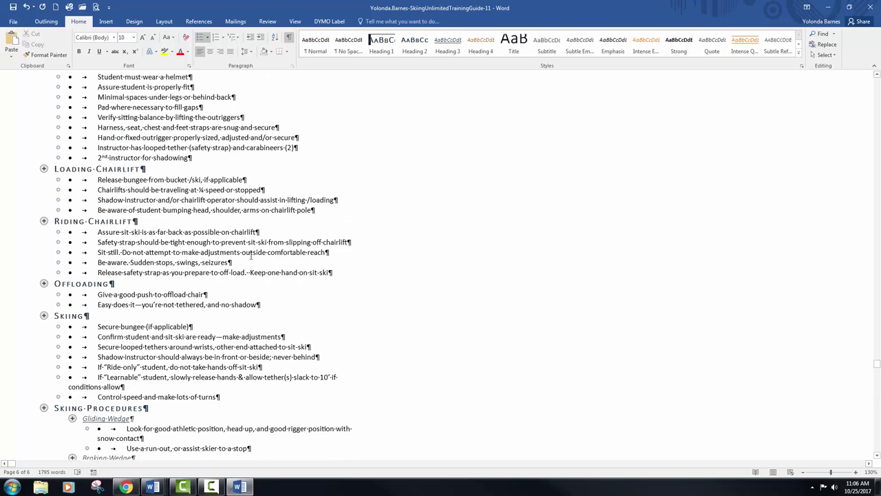
scroll(251, 256, "up", 8)
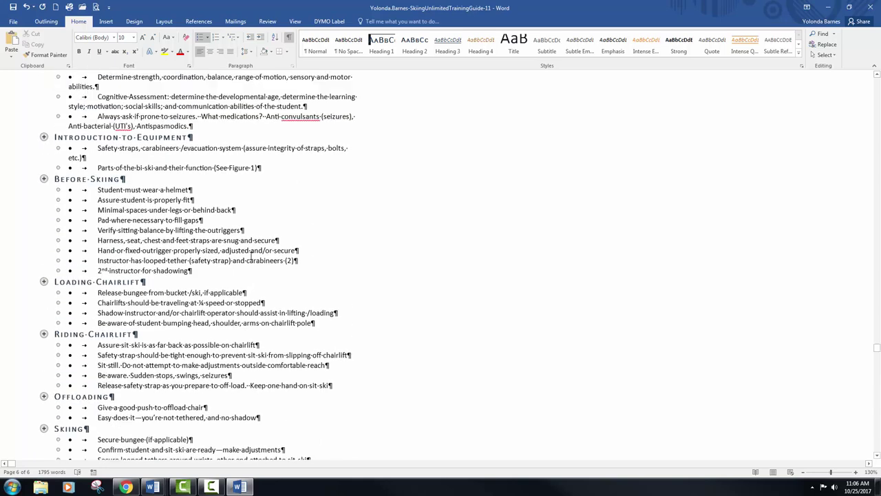
scroll(250, 256, "up", 2)
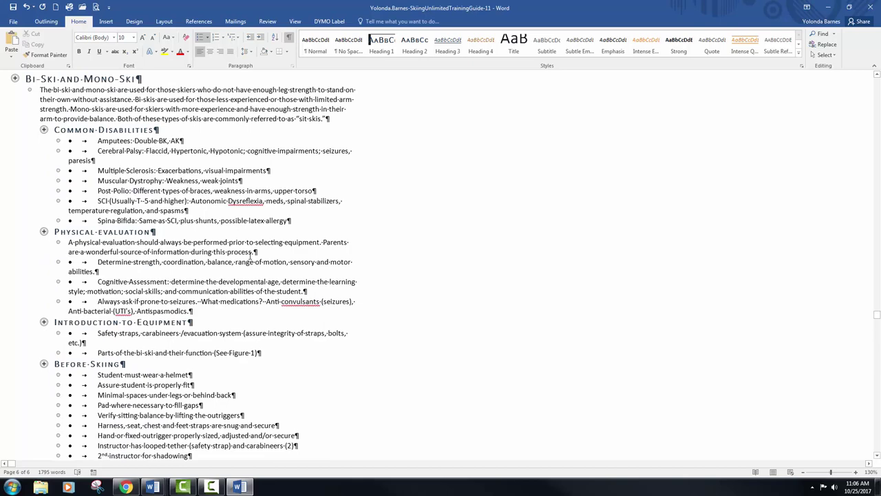
scroll(251, 257, "up", 10)
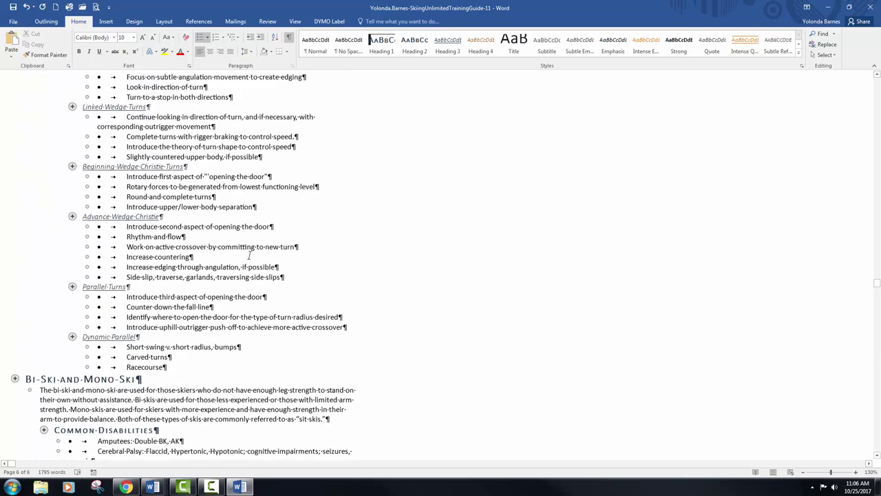
scroll(250, 256, "up", 7)
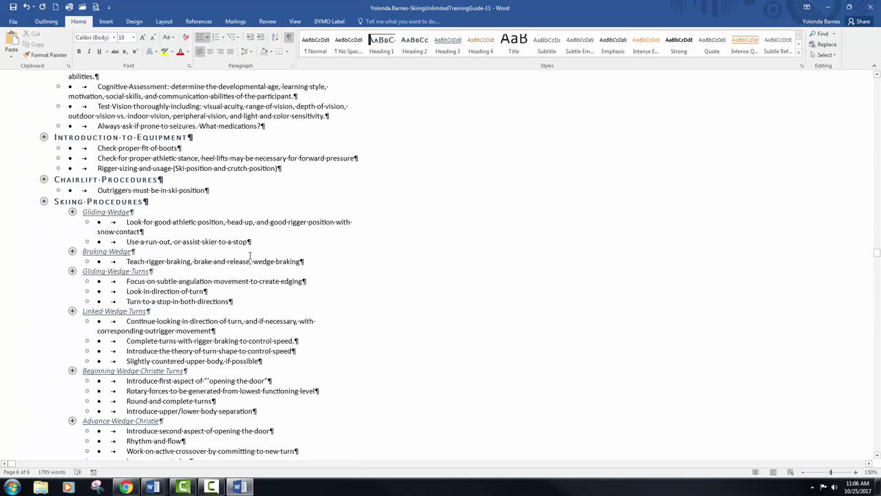
scroll(250, 256, "up", 9)
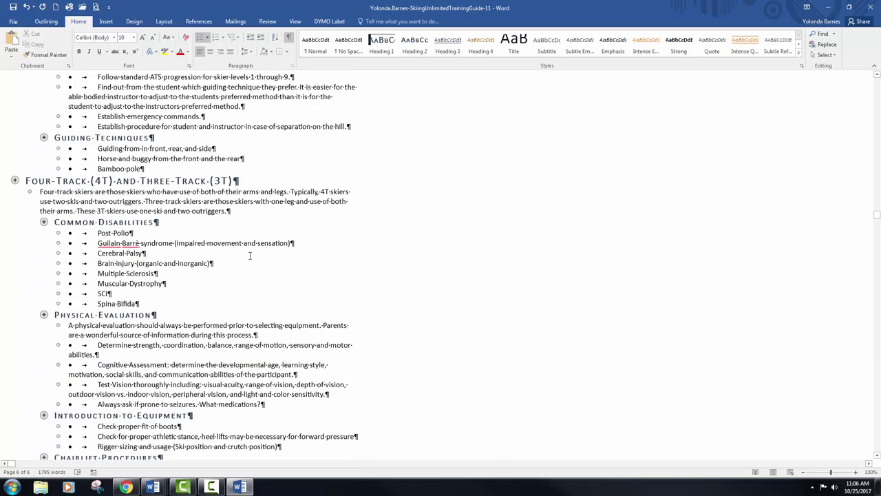
scroll(250, 256, "up", 4)
scroll(250, 256, "up", 6)
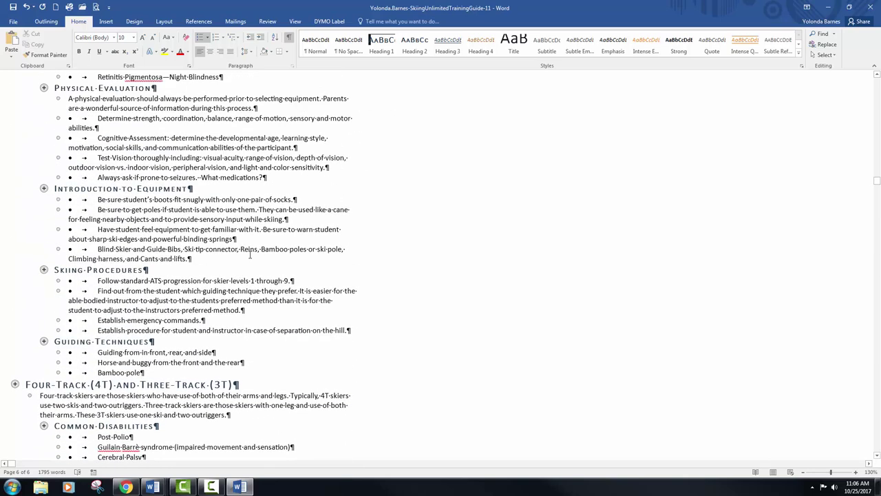
scroll(250, 257, "up", 2)
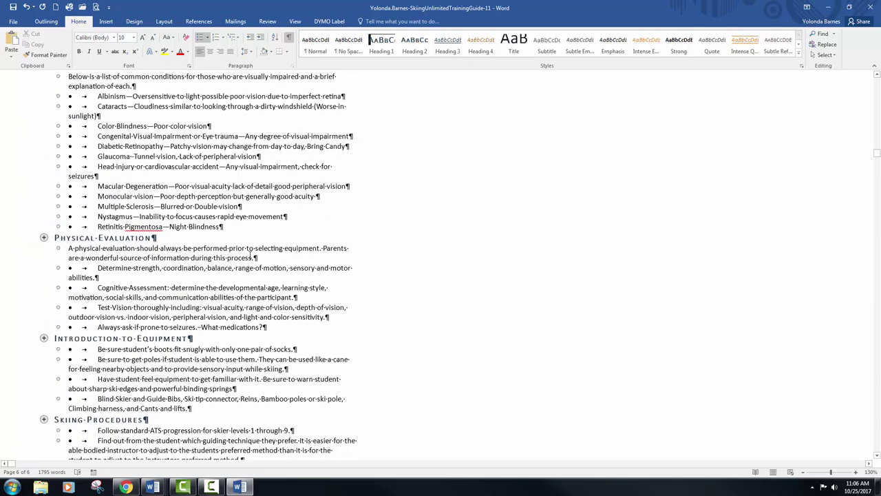
scroll(250, 257, "up", 6)
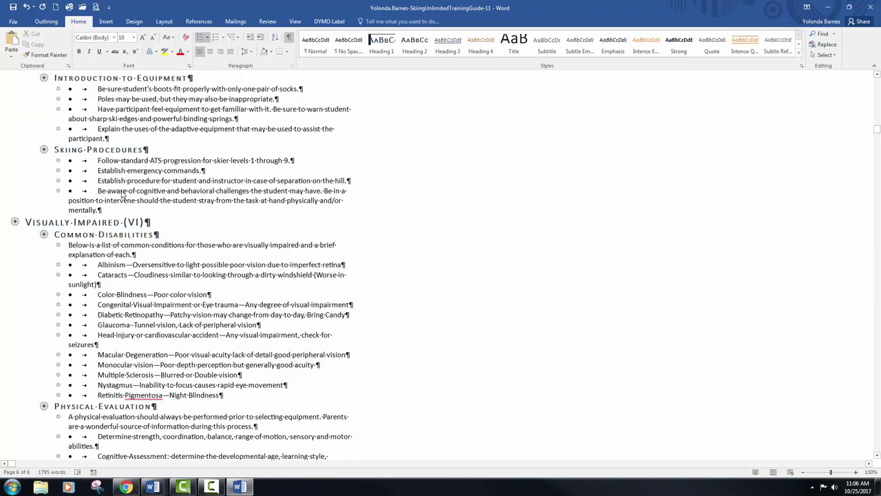
scroll(123, 196, "up", 7)
scroll(150, 223, "up", 4)
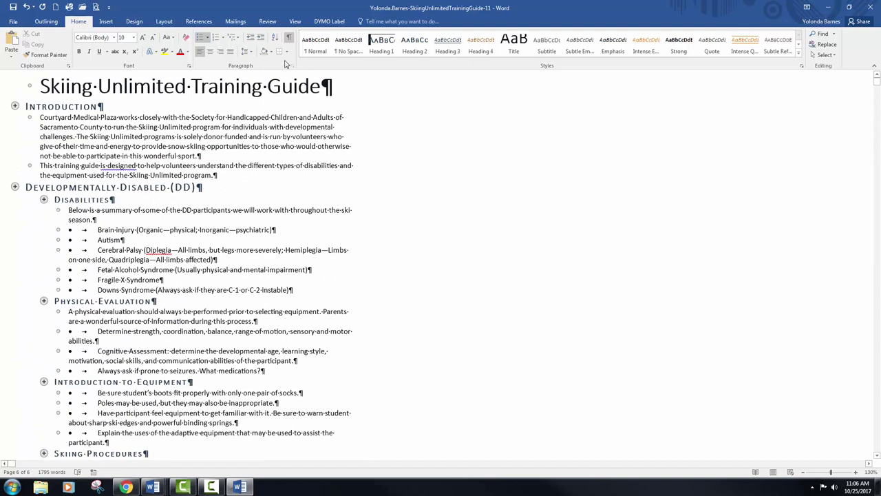
Turn off formatting marks and close Outline view to return to page layout.
left_click(290, 40)
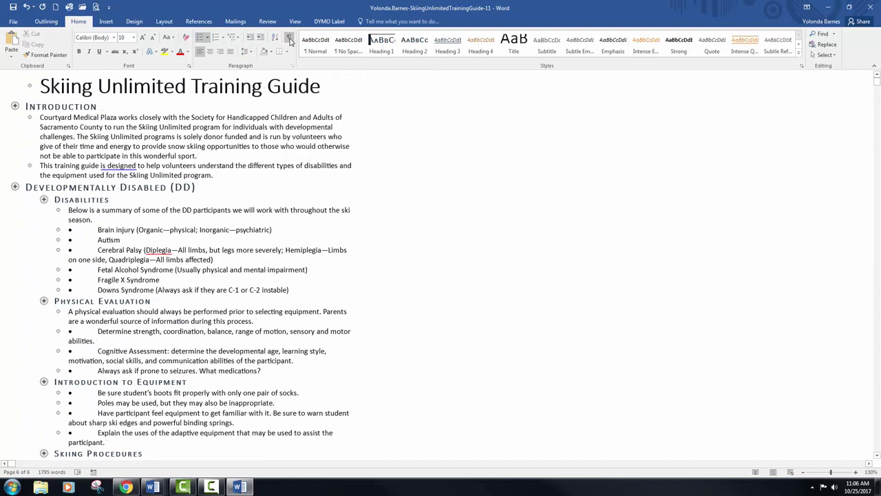
left_click(46, 21)
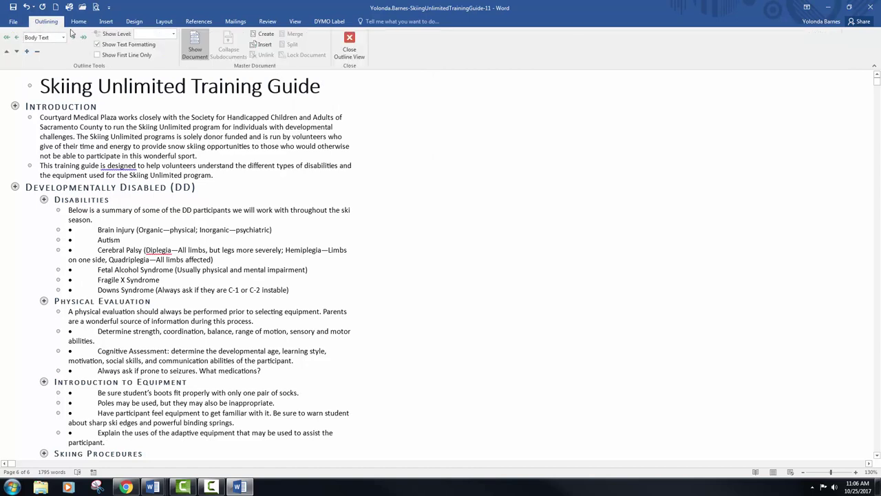
left_click(350, 50)
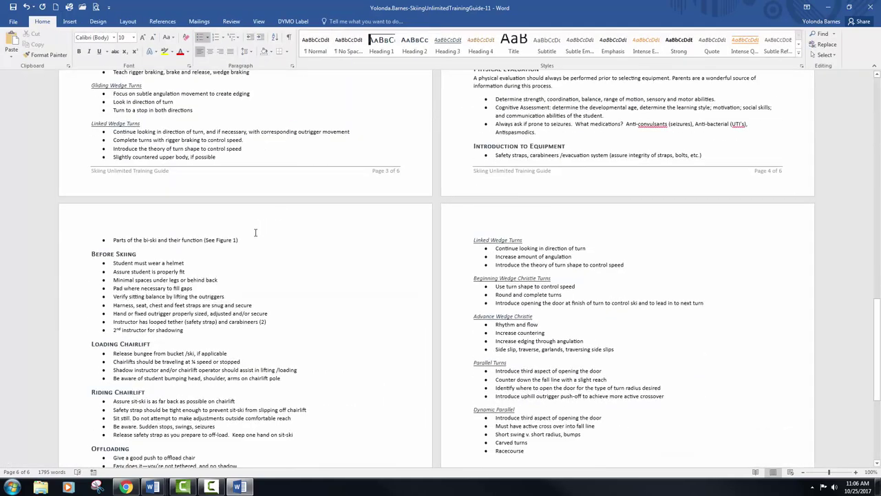
Switch to Web Layout and back to Print Layout.
scroll(352, 288, "down", 5)
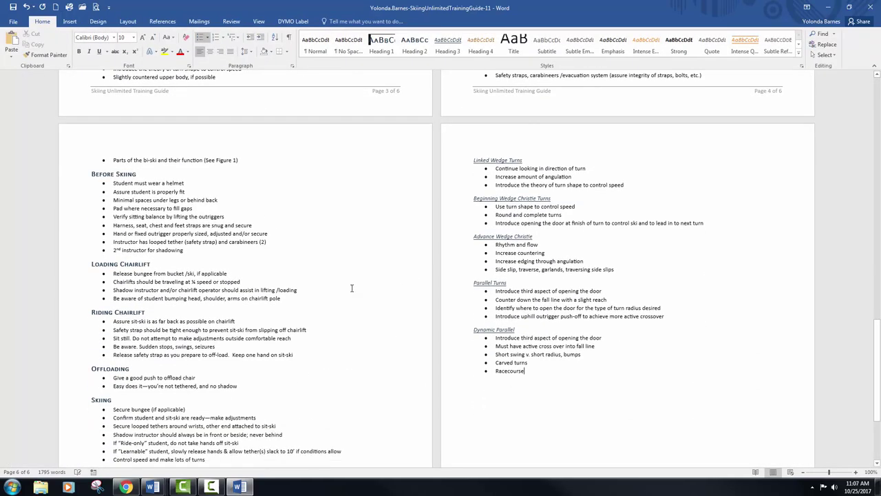
scroll(351, 288, "down", 2)
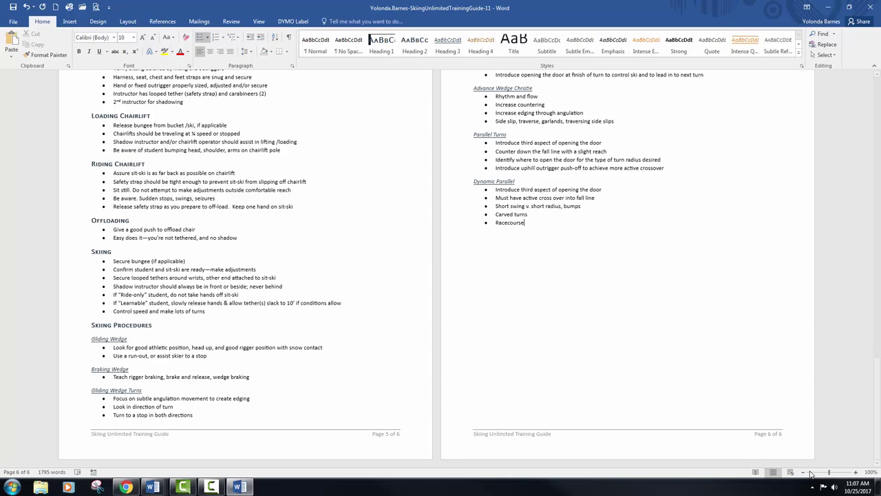
left_click(775, 473)
left_click(773, 472)
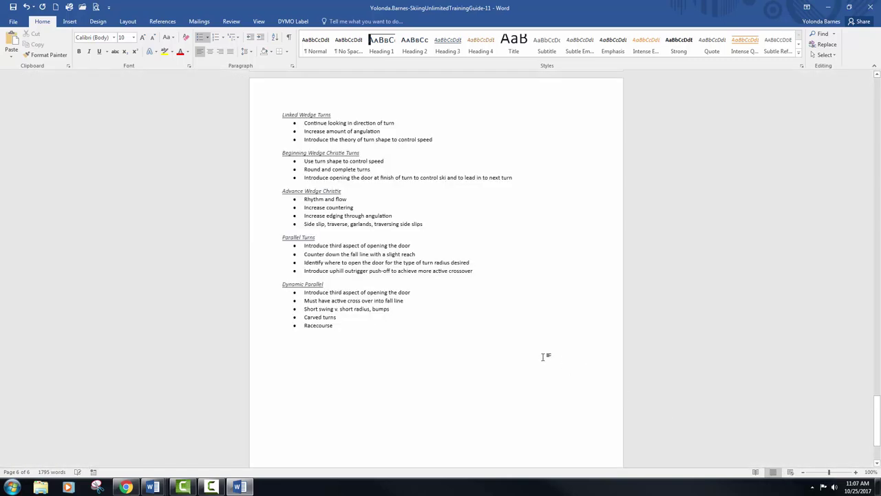
Jump to the document start and page down to find Introduction to Equipment stranded on page 4.
scroll(510, 313, "up", 2)
key("ctrl+Home")
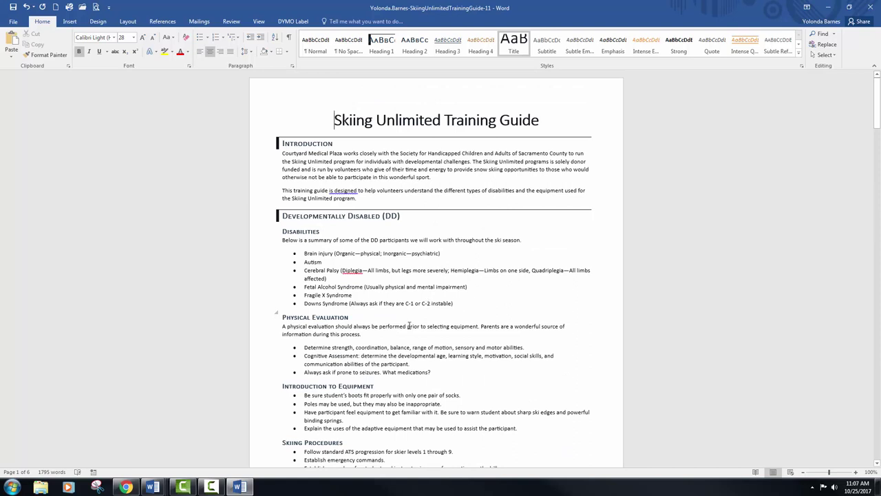
scroll(379, 335, "down", 3)
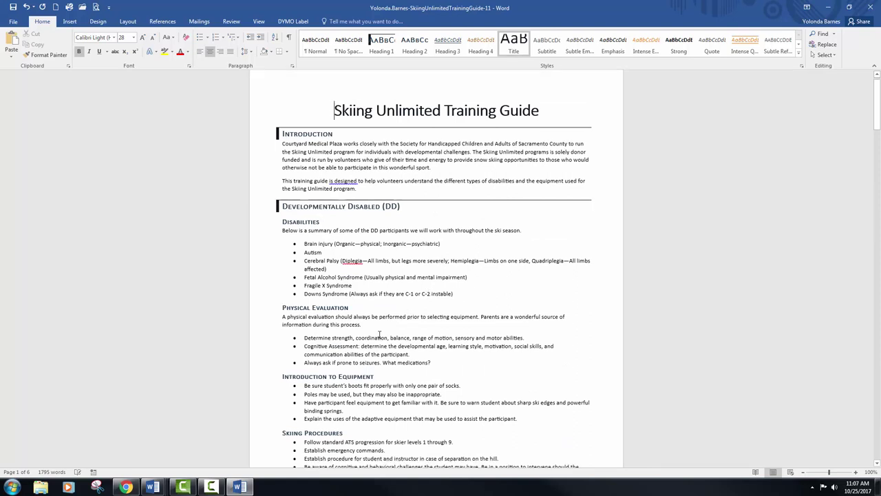
scroll(380, 334, "down", 10)
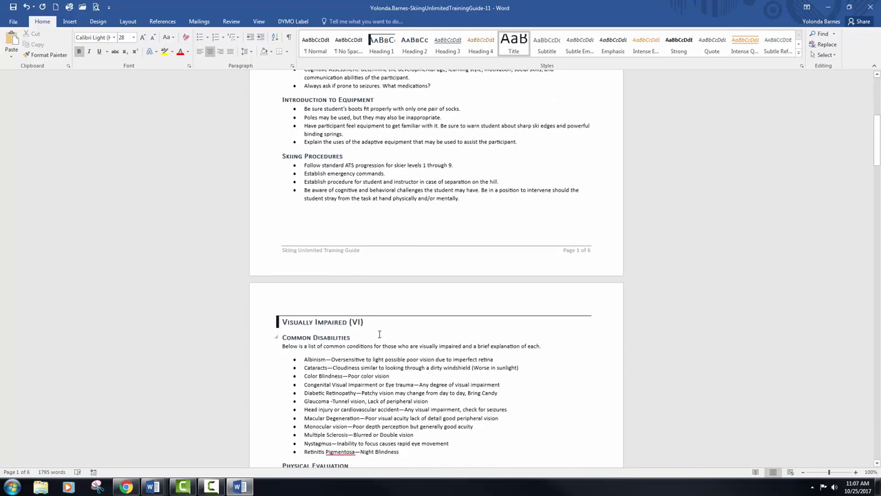
scroll(379, 335, "down", 20)
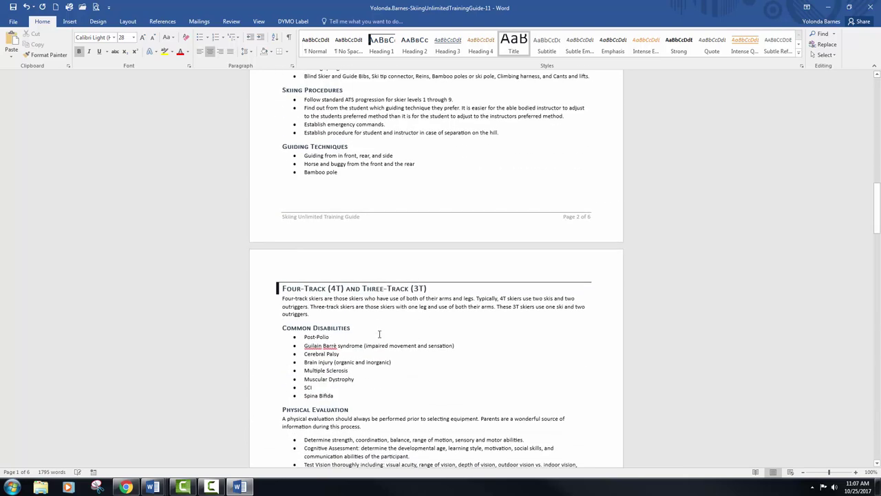
scroll(379, 334, "down", 20)
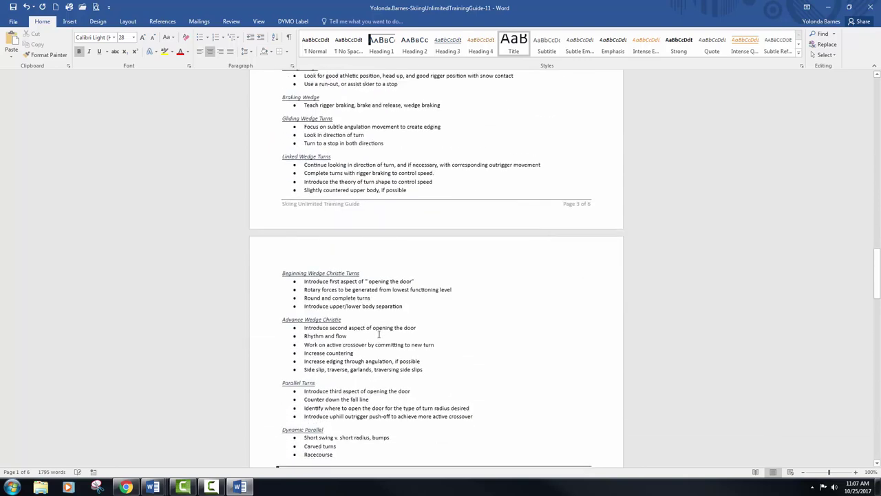
scroll(379, 335, "down", 20)
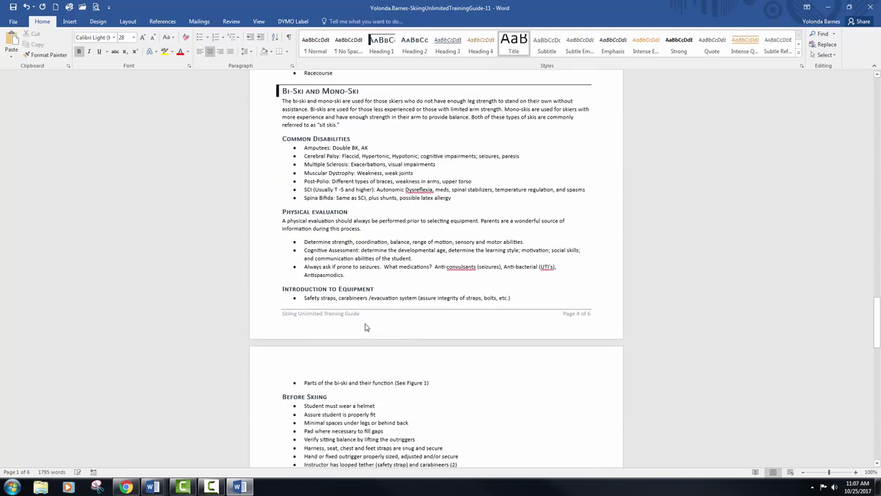
scroll(327, 322, "down", 2)
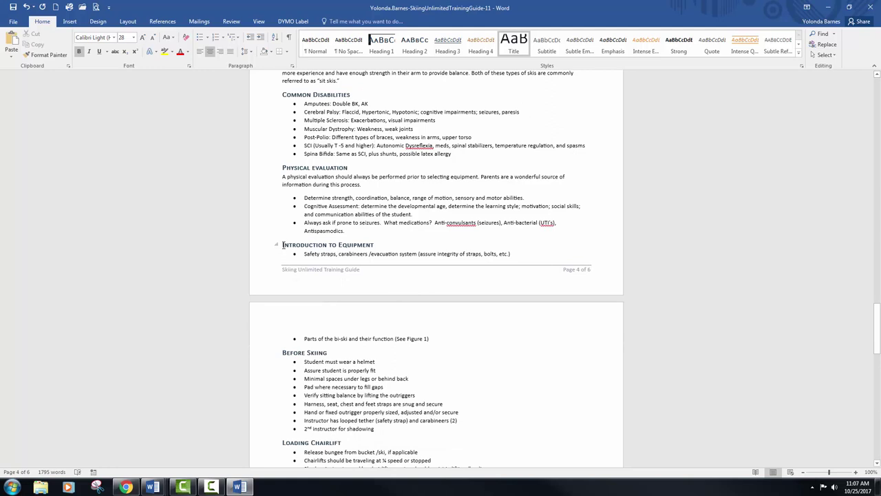
Add a page break before Introduction to Equipment and check it with formatting marks.
left_click(282, 246)
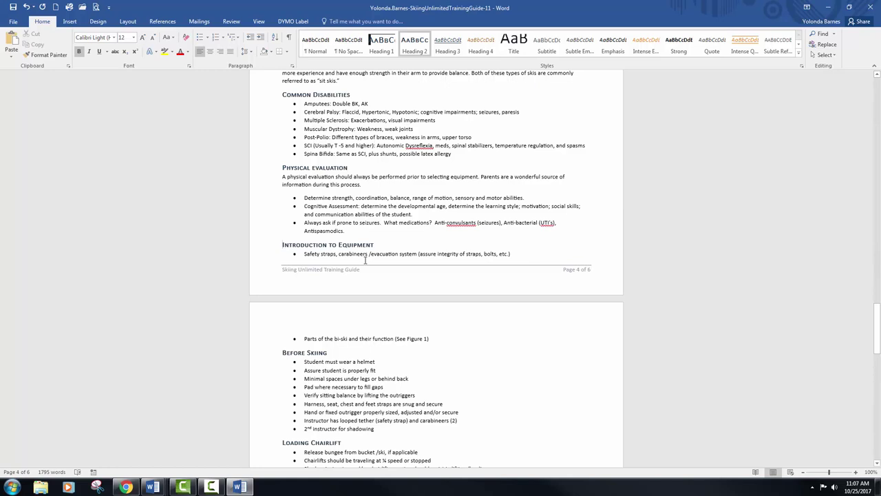
key("ctrl+Return")
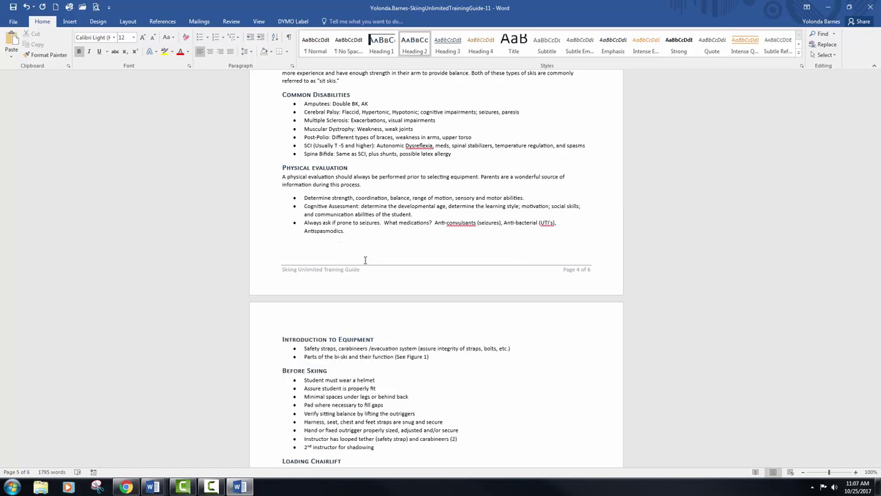
left_click(288, 37)
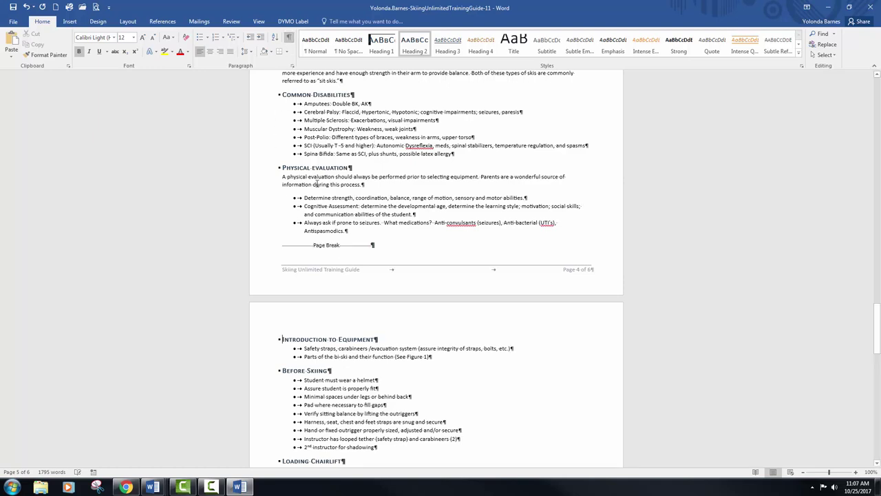
left_click(289, 37)
Insert a page break before the Gliding Wedge Turns heading so it starts page 6.
scroll(309, 306, "down", 10)
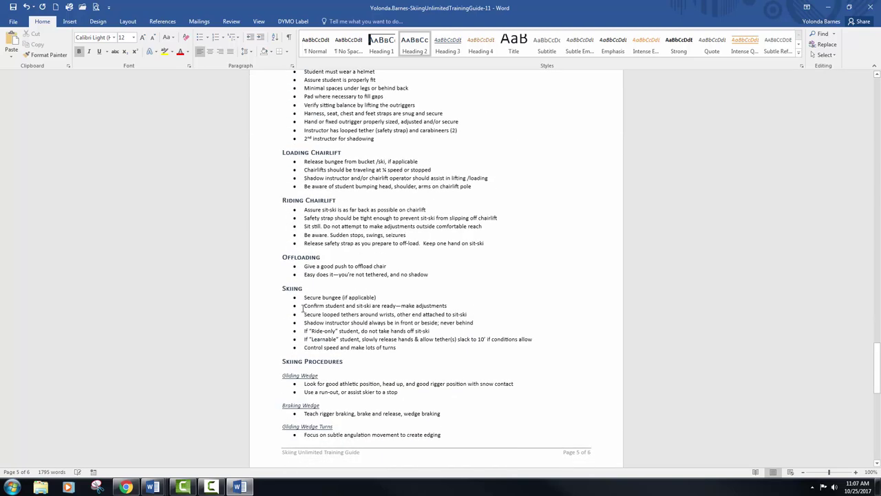
scroll(303, 309, "down", 1)
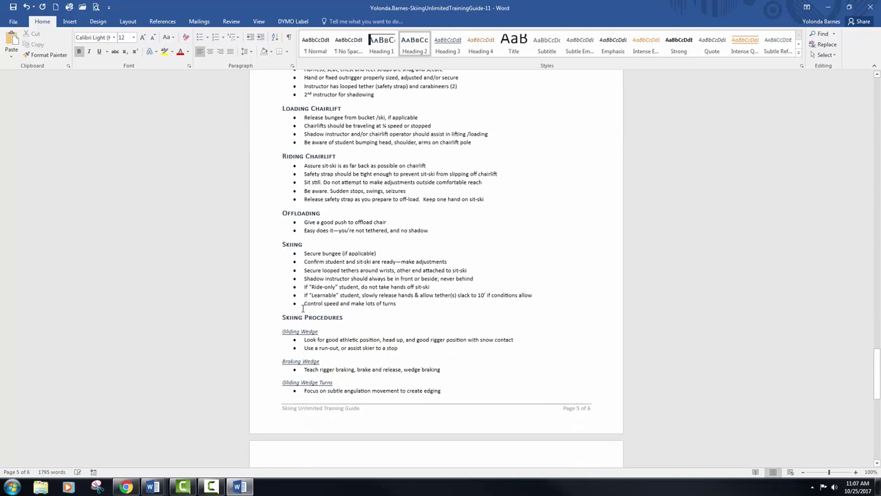
left_click(281, 385)
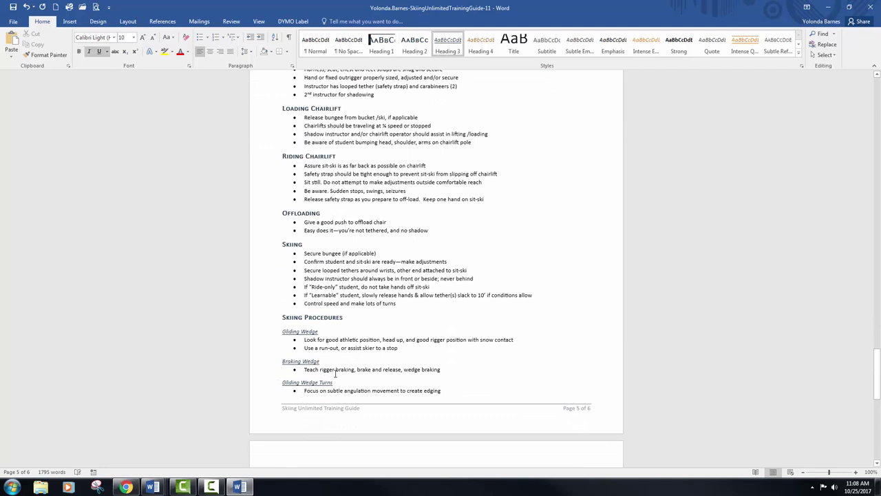
key("ctrl+Return")
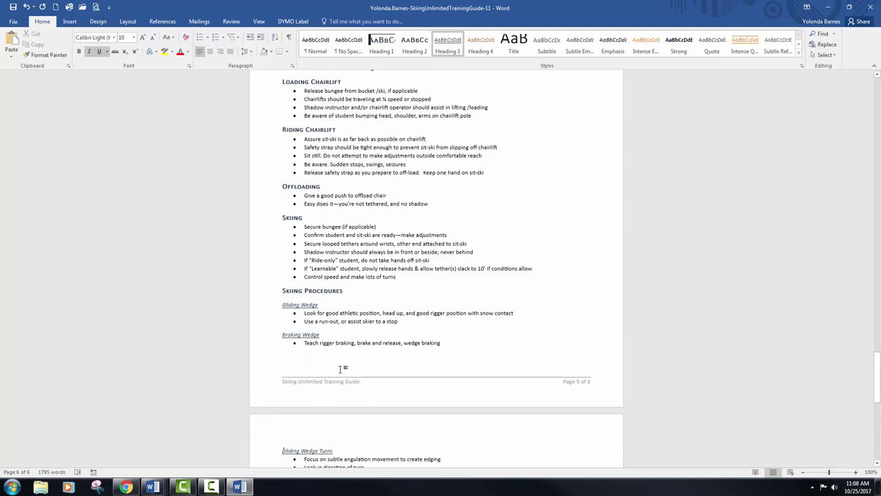
scroll(338, 367, "down", 4)
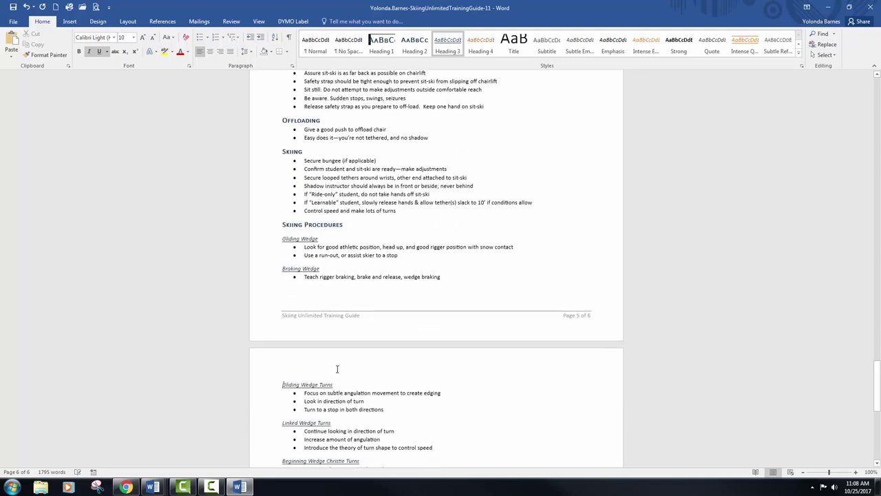
Save and close Word, then pick SkiingUnlimitedTrainingGuide-11 for SIMnet's Upload my file.
left_click(13, 7)
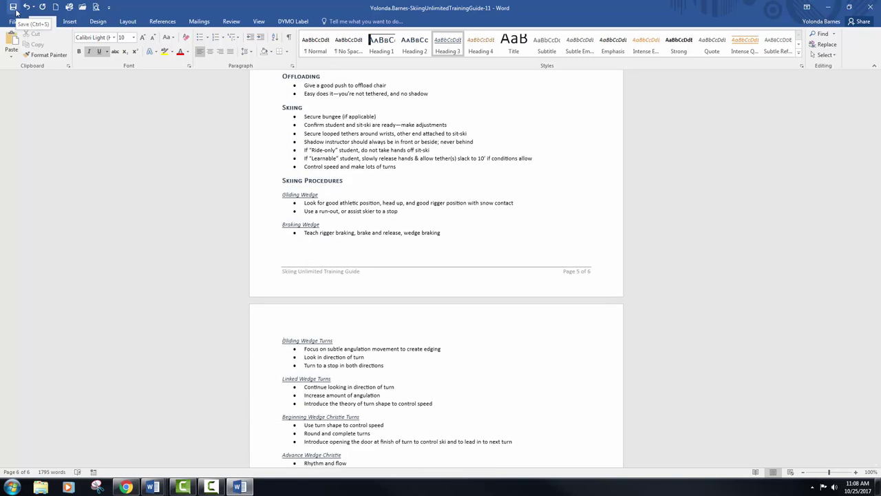
left_click(875, 7)
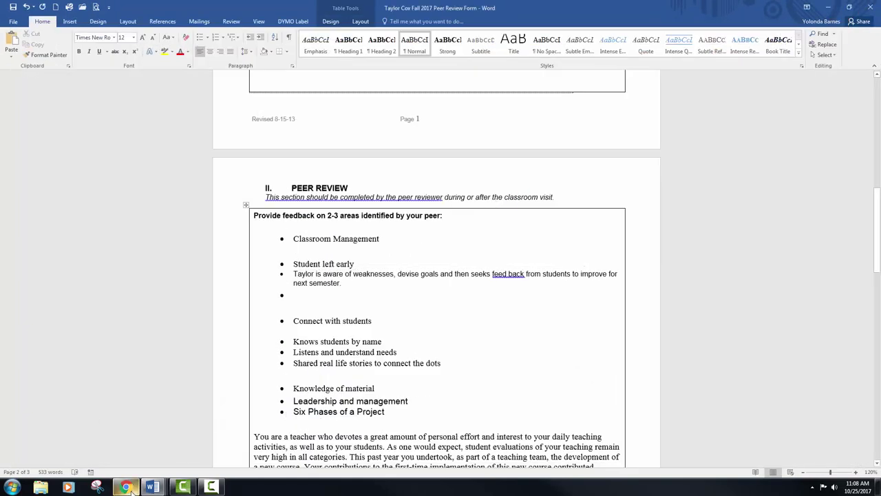
left_click(128, 487)
left_click(491, 224)
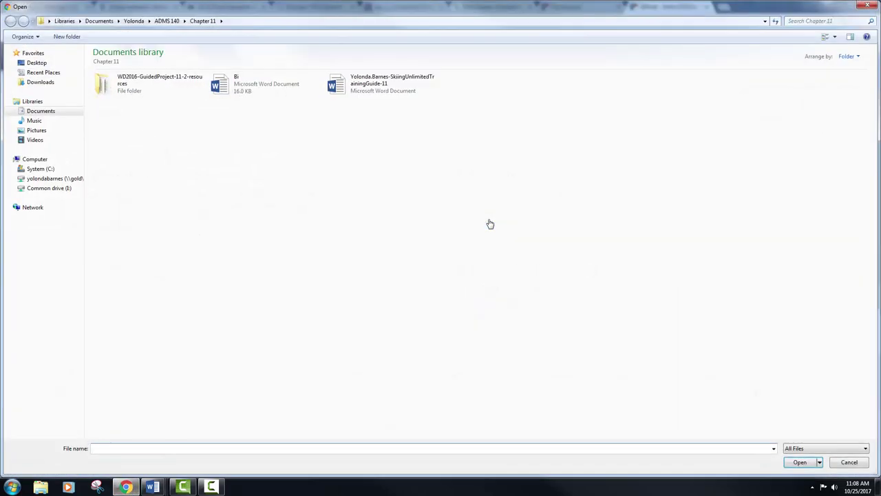
left_click(344, 77)
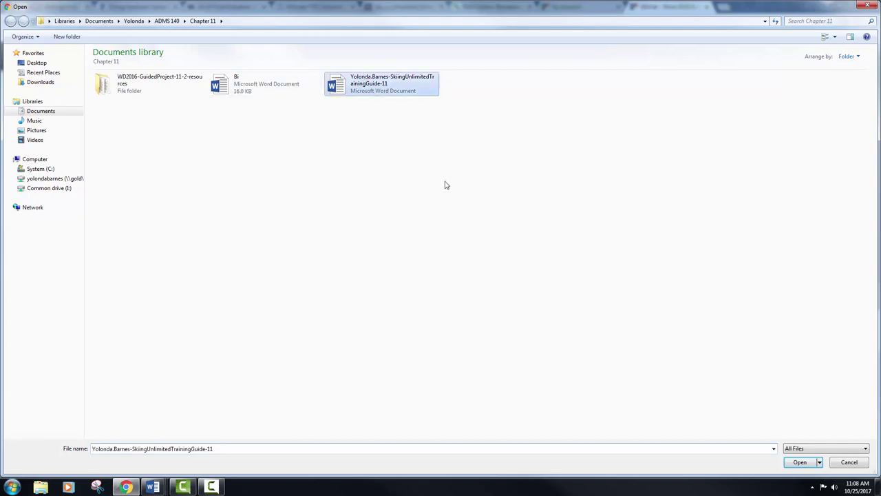
Upload the SkiingUnlimitedTrainingGuide-11 file and confirm submission for grading.
left_click(800, 462)
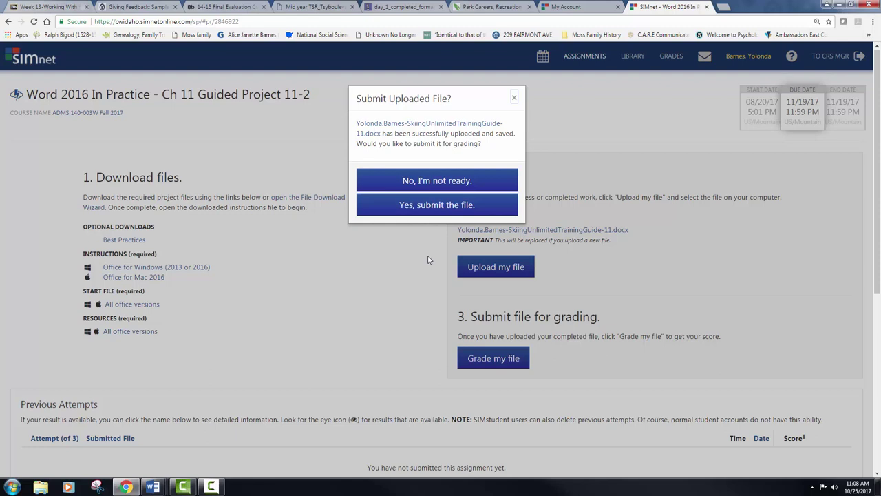
left_click(437, 206)
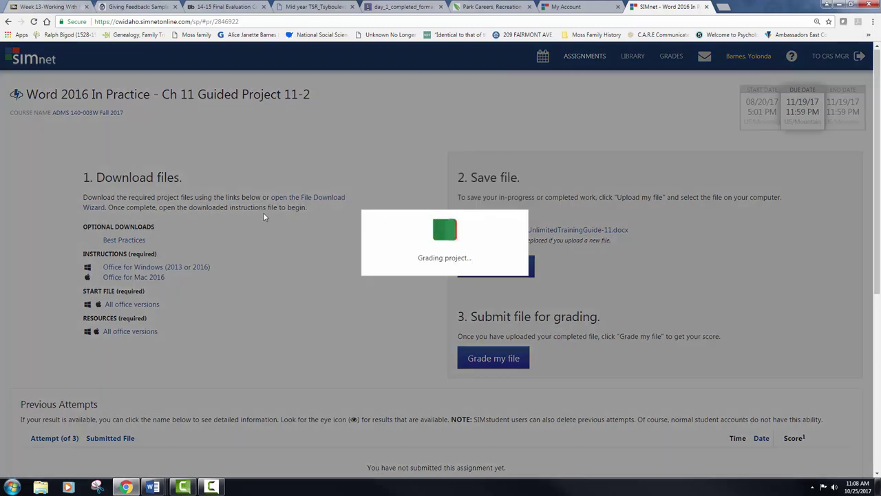